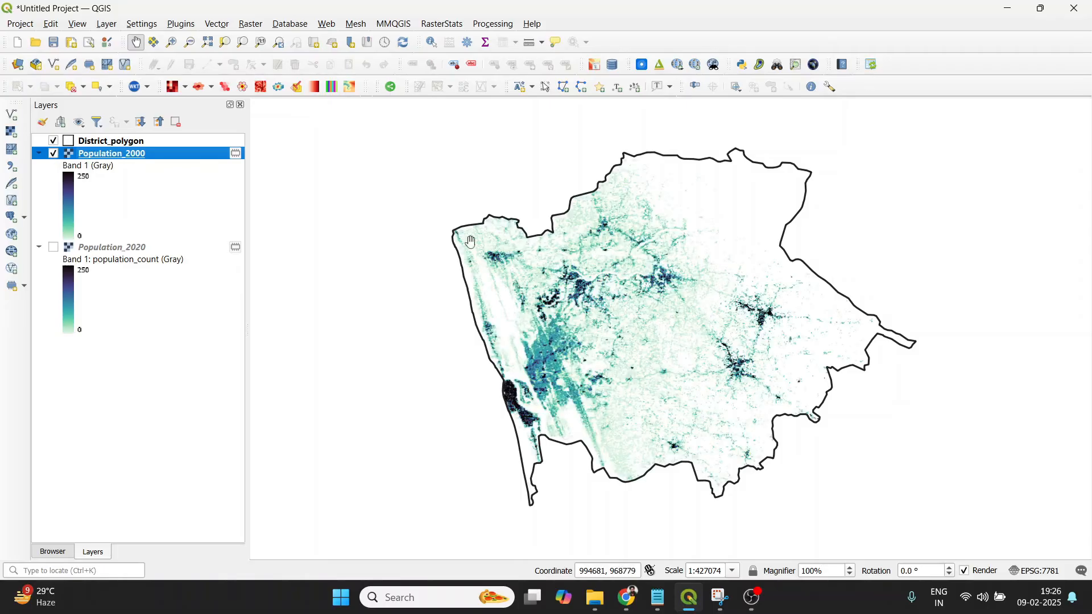
Examine the Population_2000 raster's individual grid cells within the district and return to the full district extent
scroll(623, 367, up, 1)
scroll(462, 354, up, 5)
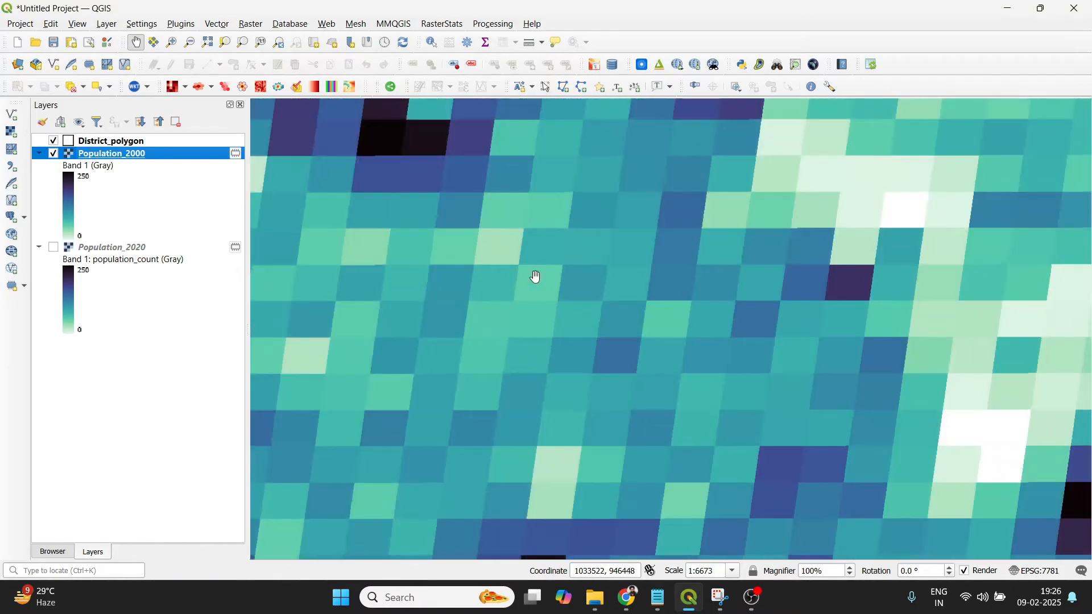
scroll(547, 278, up, 1)
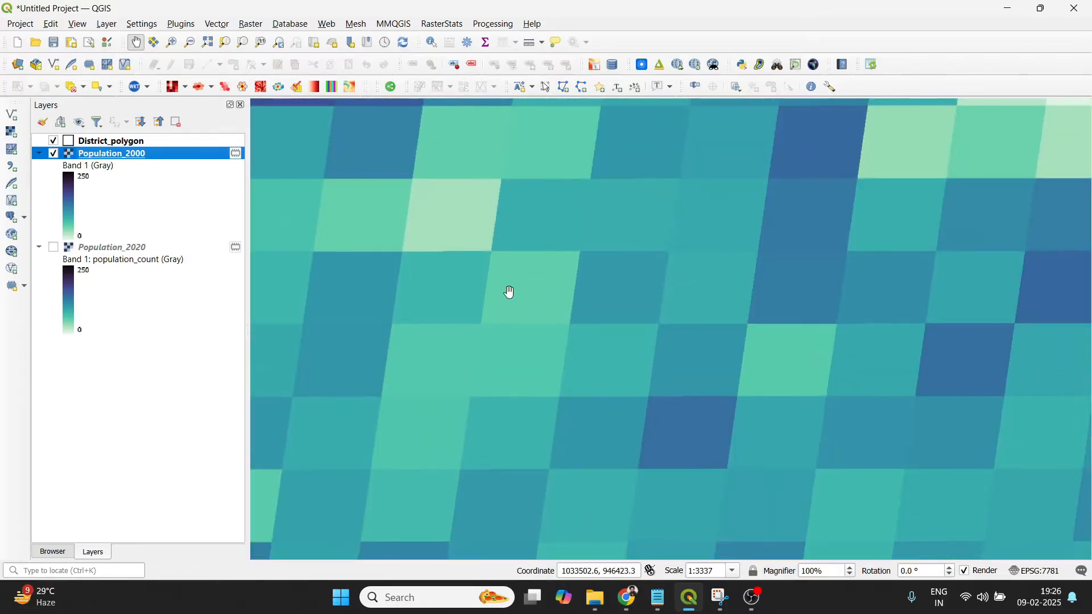
scroll(541, 272, down, 4)
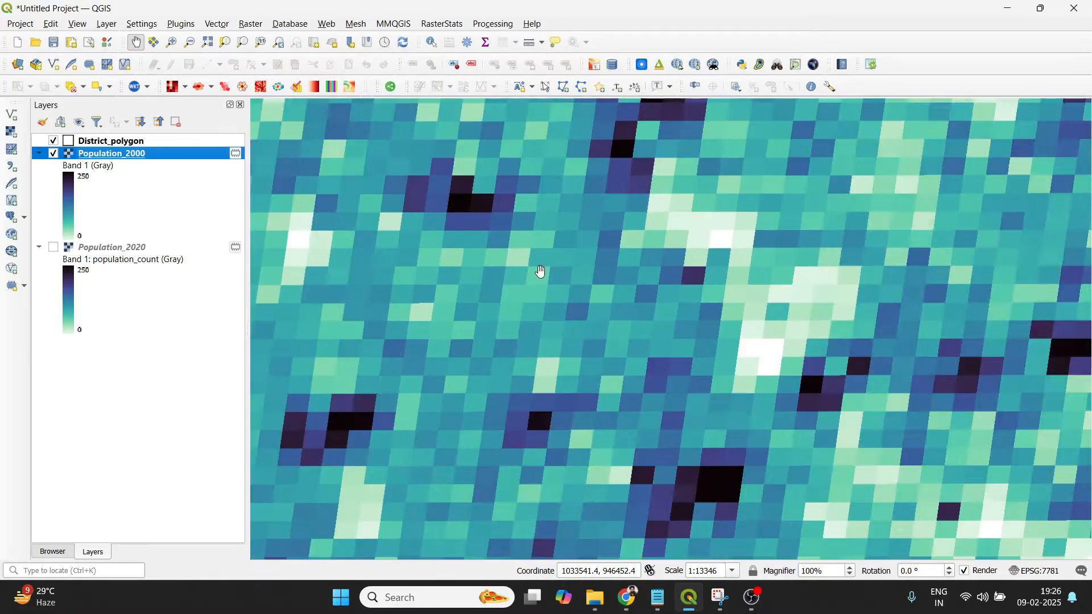
scroll(541, 272, down, 3)
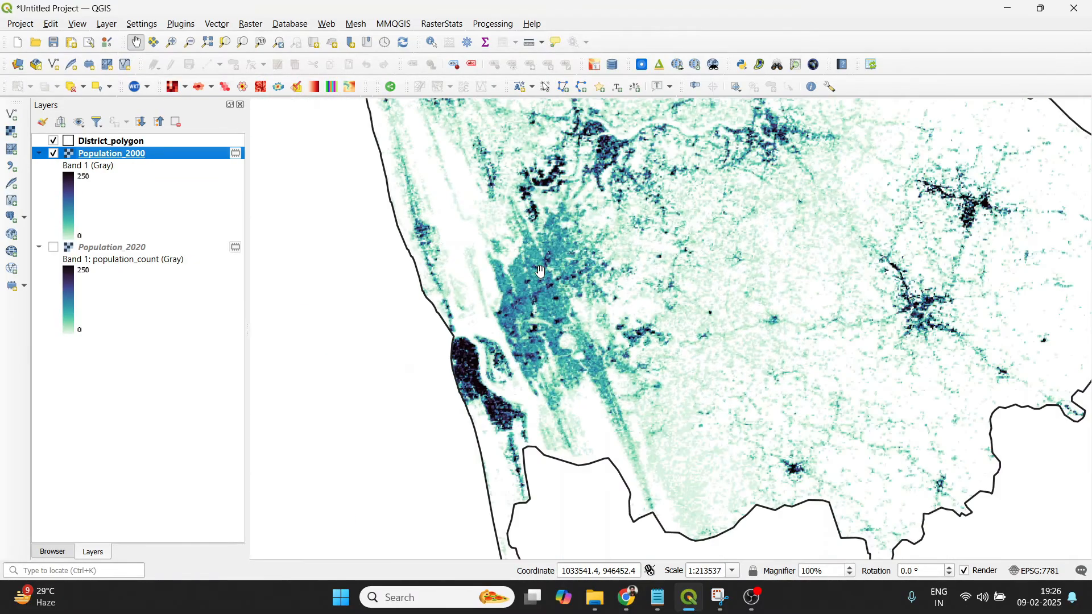
drag(582, 234, 555, 278)
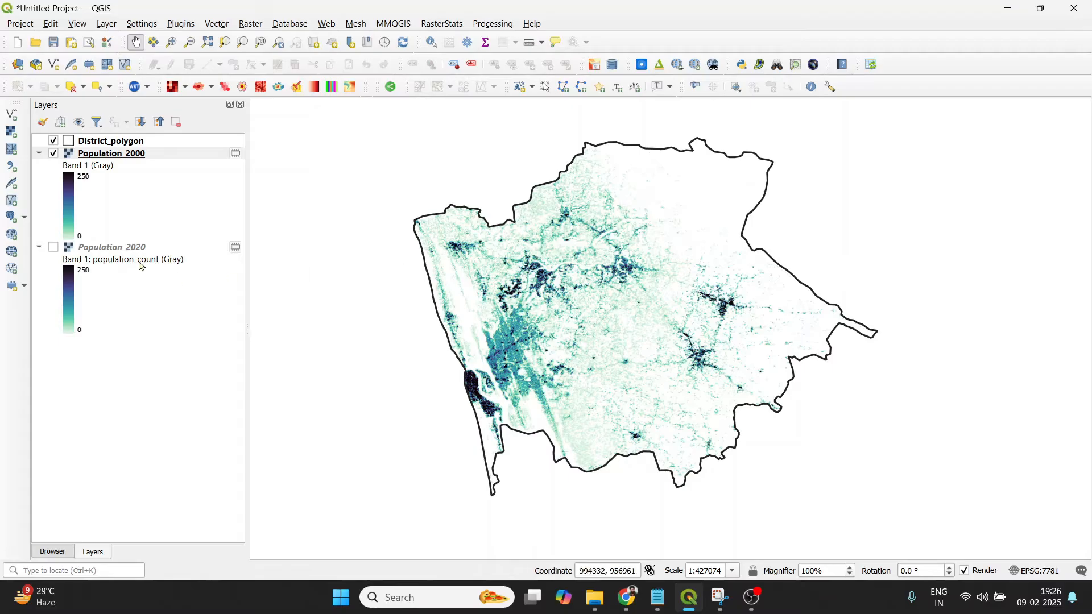
Compare the Population_2000 and Population_2020 rasters by toggling their visibility, ending with only Population_2000 shown inside the district boundary
click(54, 154)
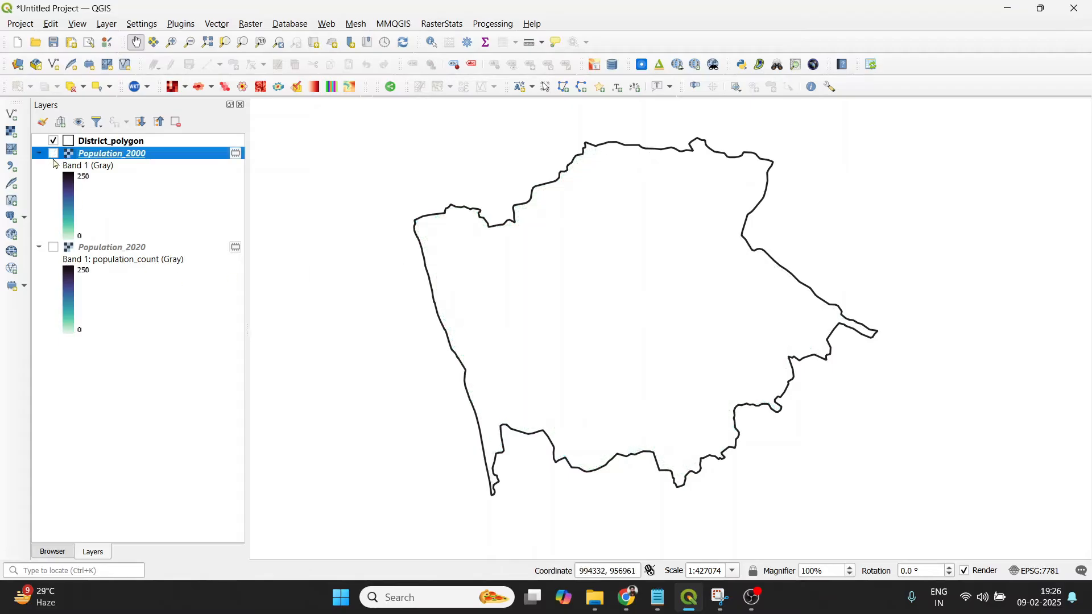
click(54, 248)
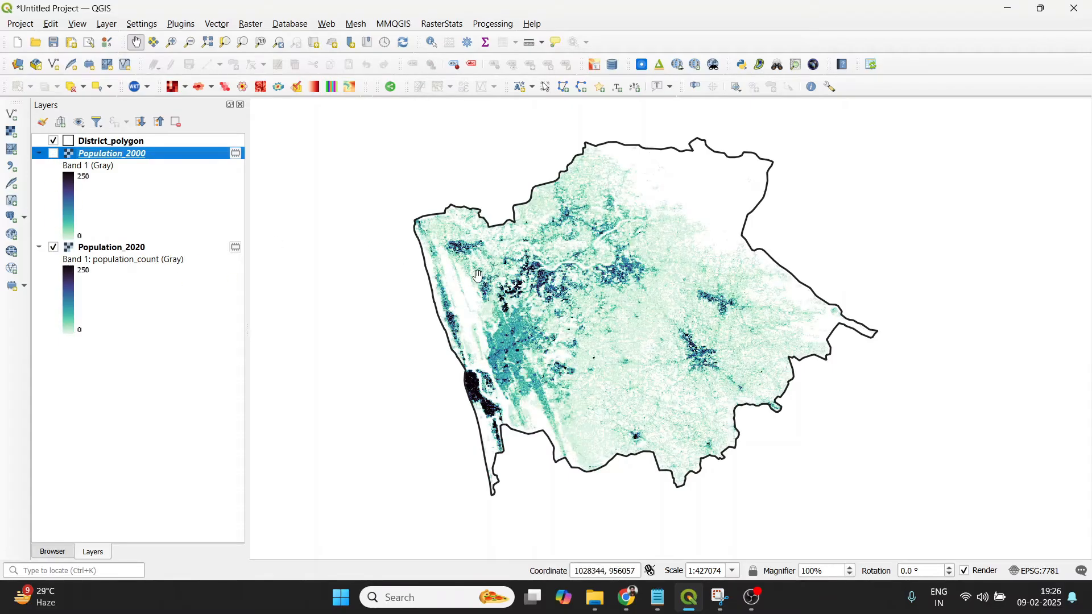
click(54, 154)
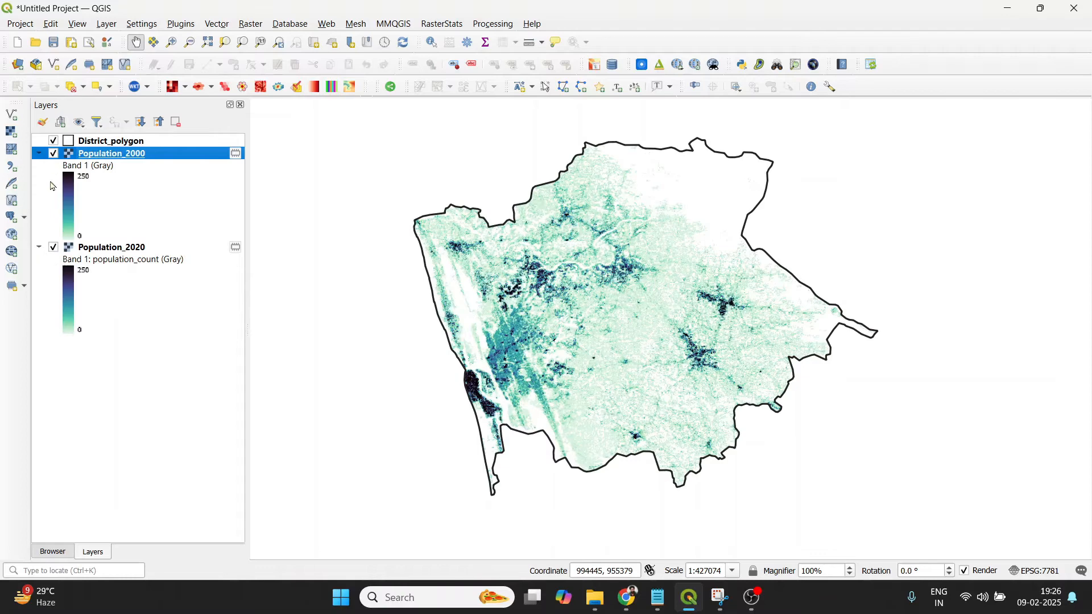
click(54, 248)
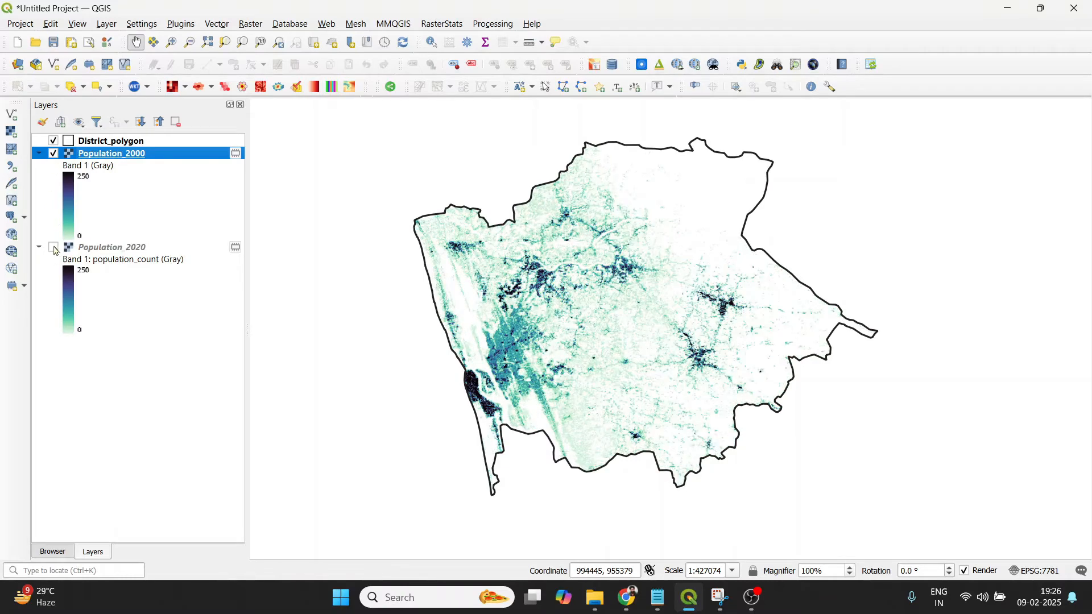
click(54, 248)
click(54, 248)
click(54, 248)
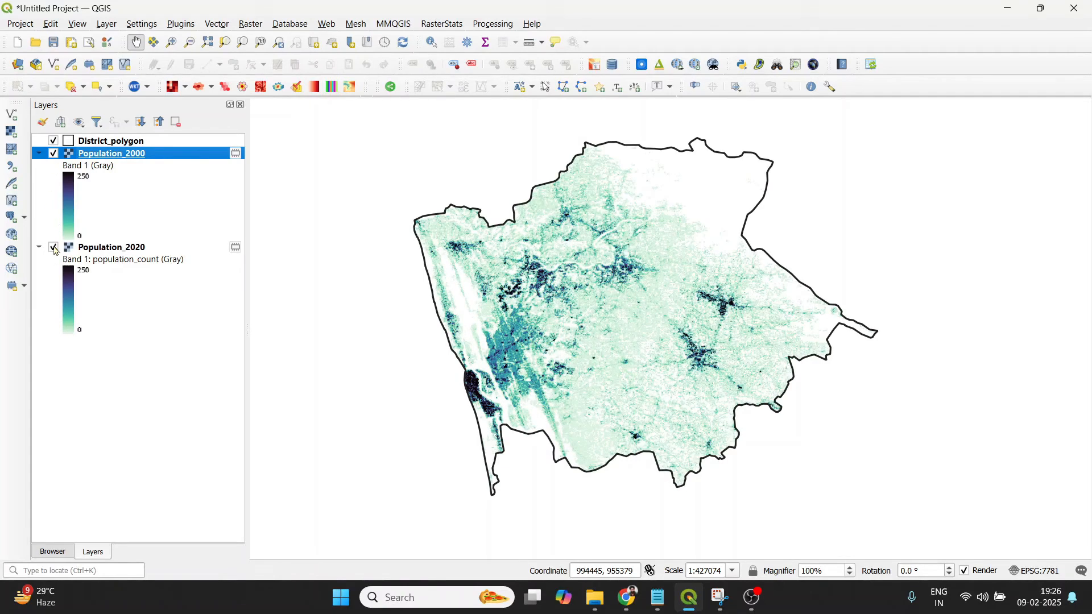
click(54, 247)
click(54, 248)
click(54, 248)
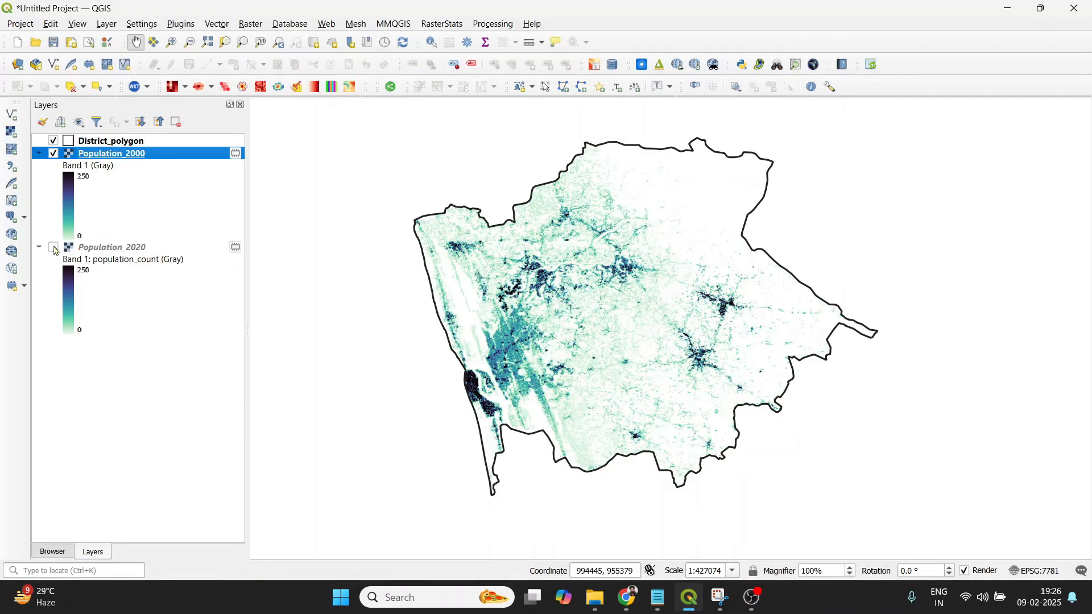
click(54, 248)
click(54, 248)
click(54, 248)
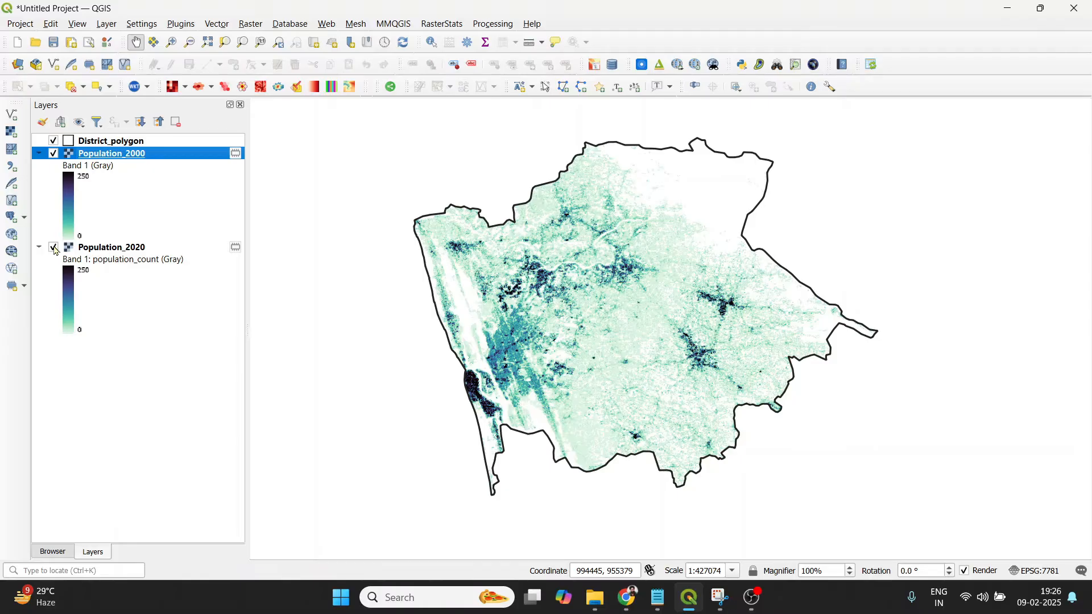
click(54, 248)
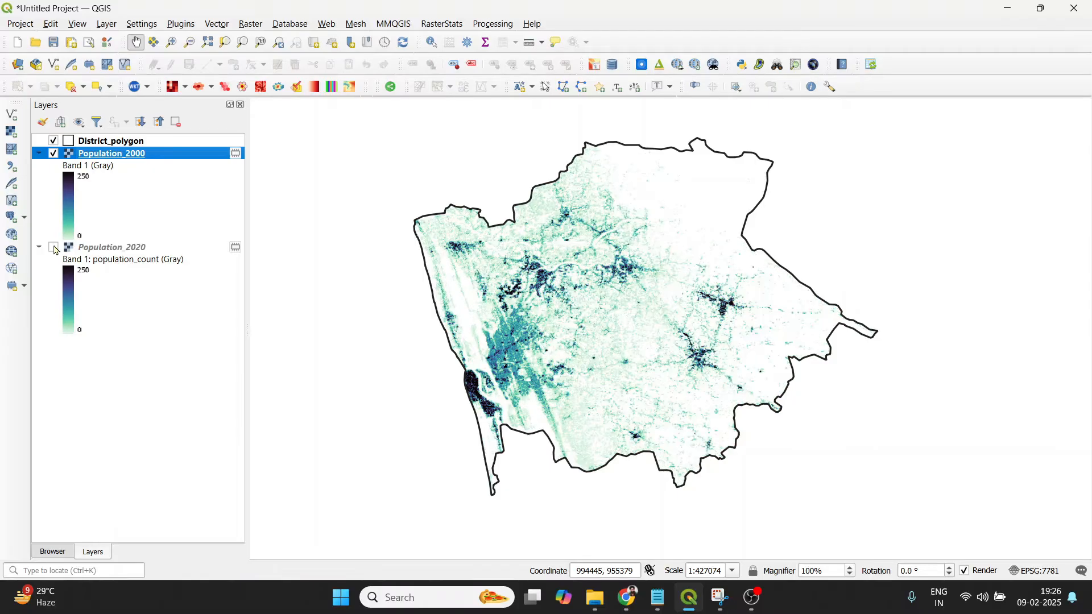
click(54, 247)
click(54, 248)
click(54, 248)
click(54, 248)
Create a new print layout and place a map about 145 by 137 mm on the left half of the page
click(106, 142)
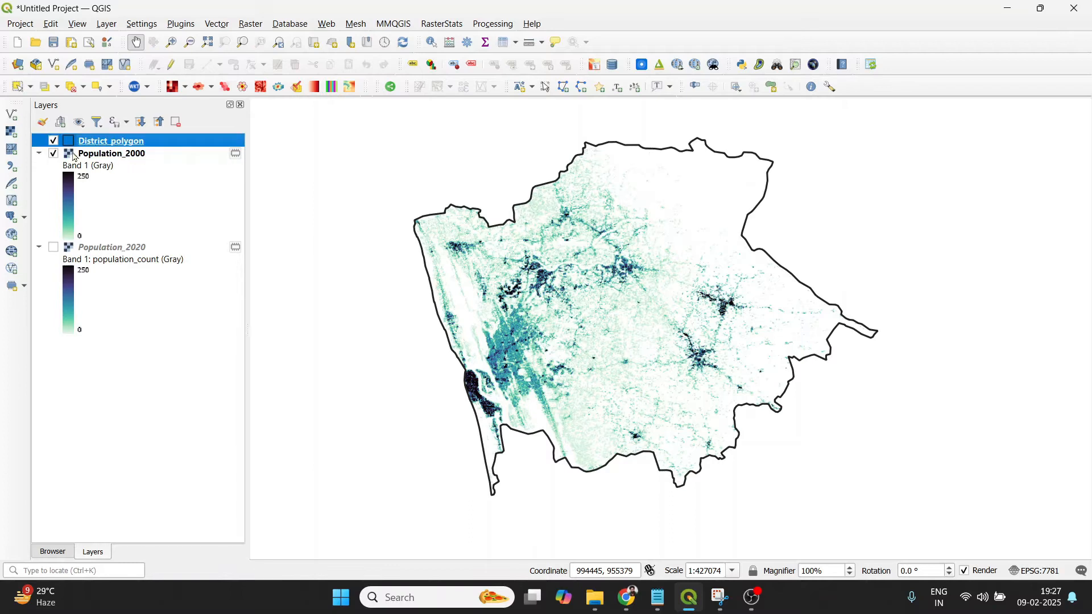
click(71, 43)
click(483, 337)
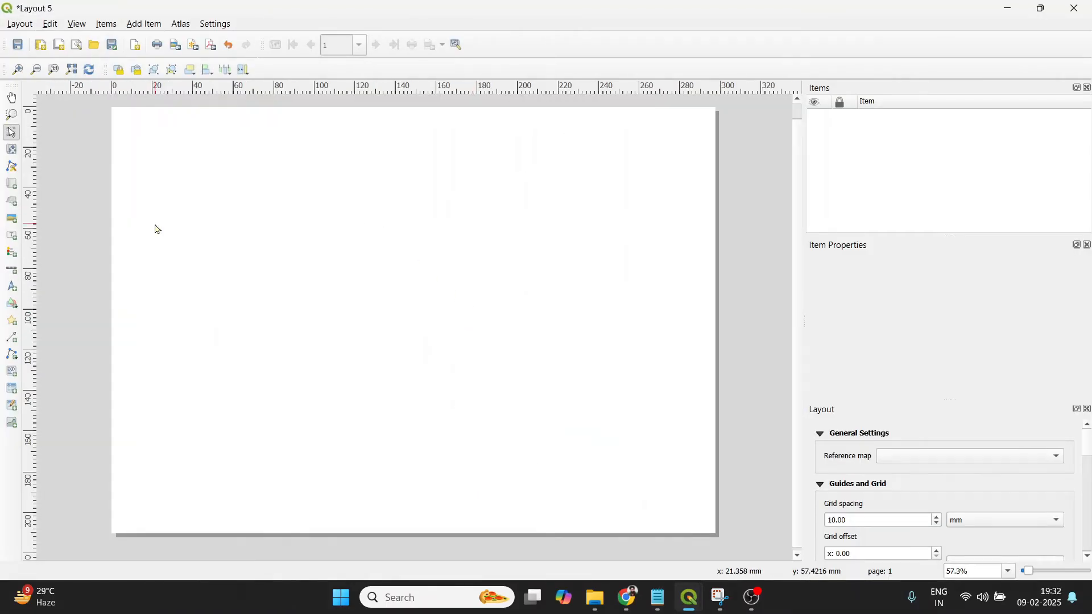
click(12, 185)
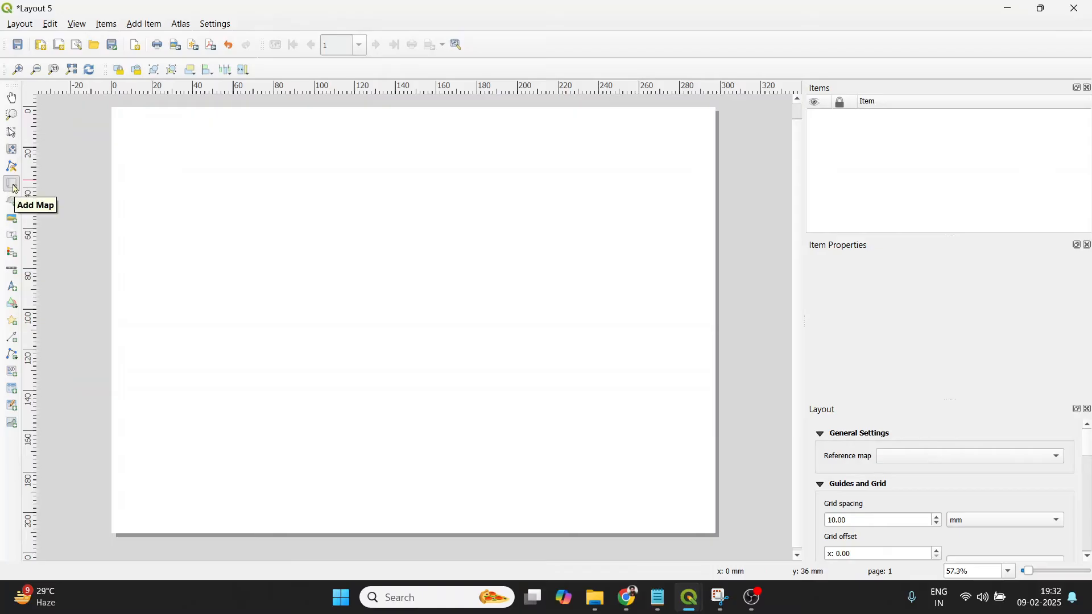
drag(124, 174, 419, 453)
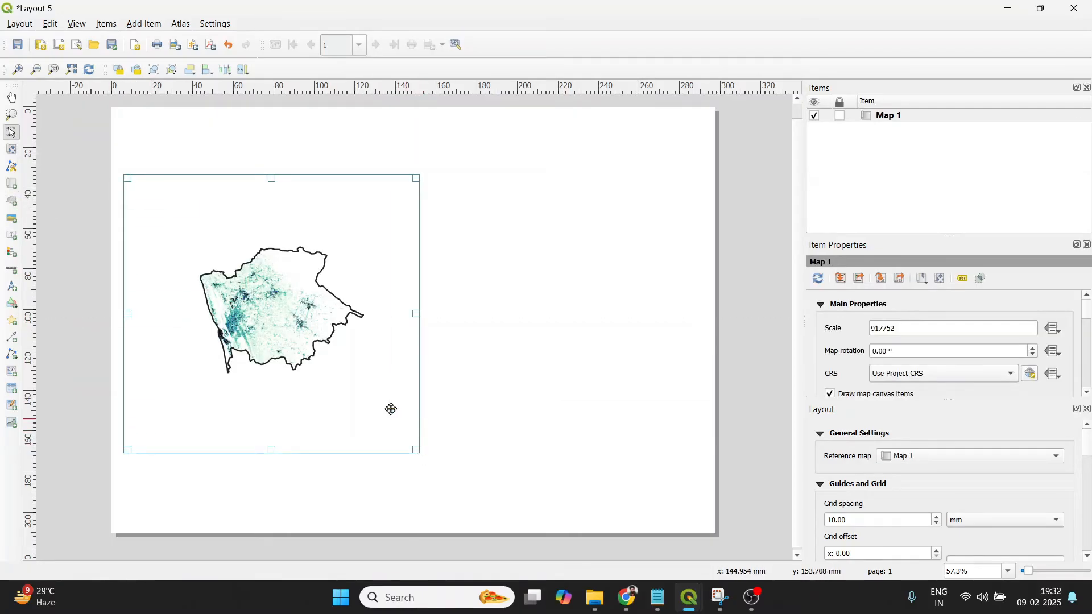
Set the scale of Map 1 to 650000
double_click(914, 329)
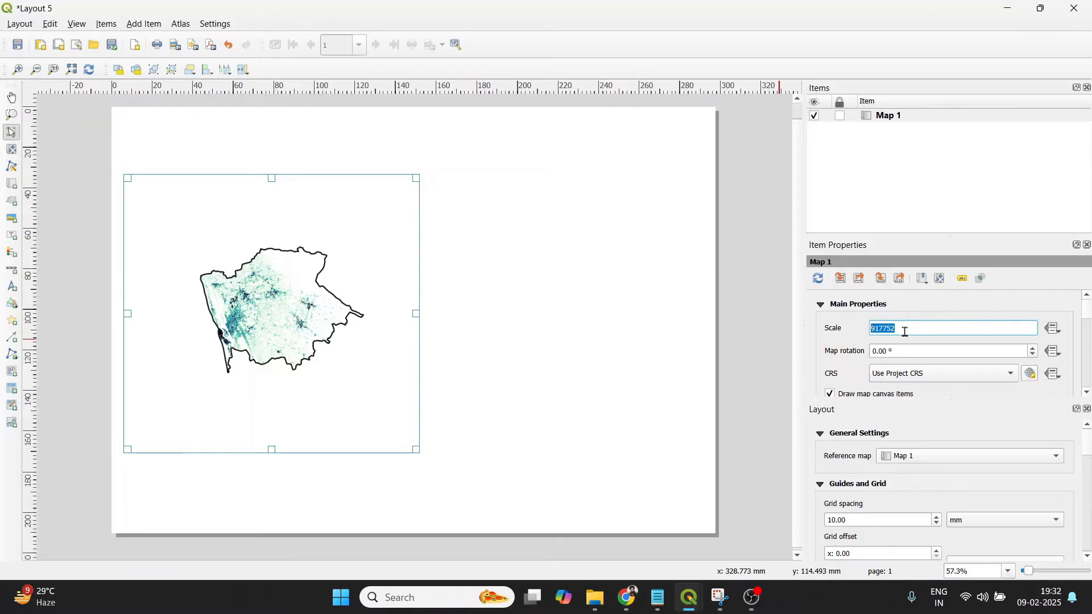
text(700000)
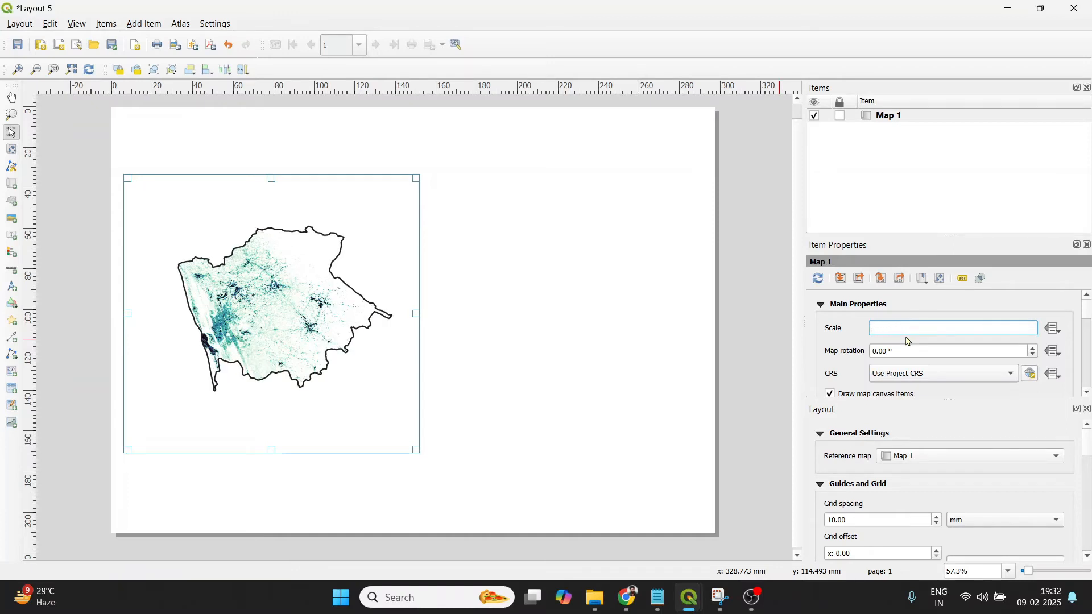
text(650000)
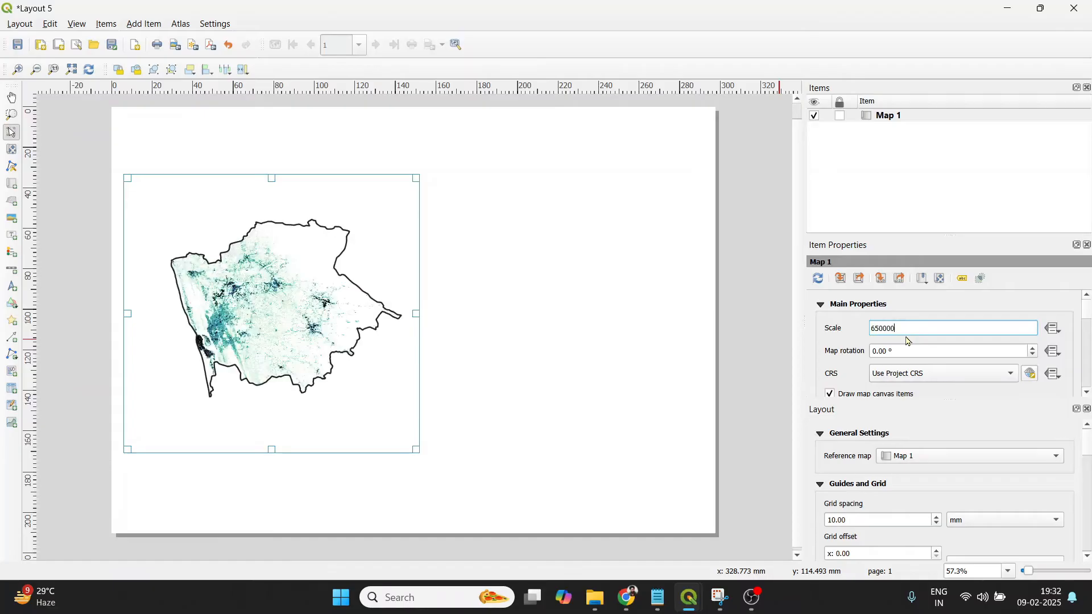
click(623, 328)
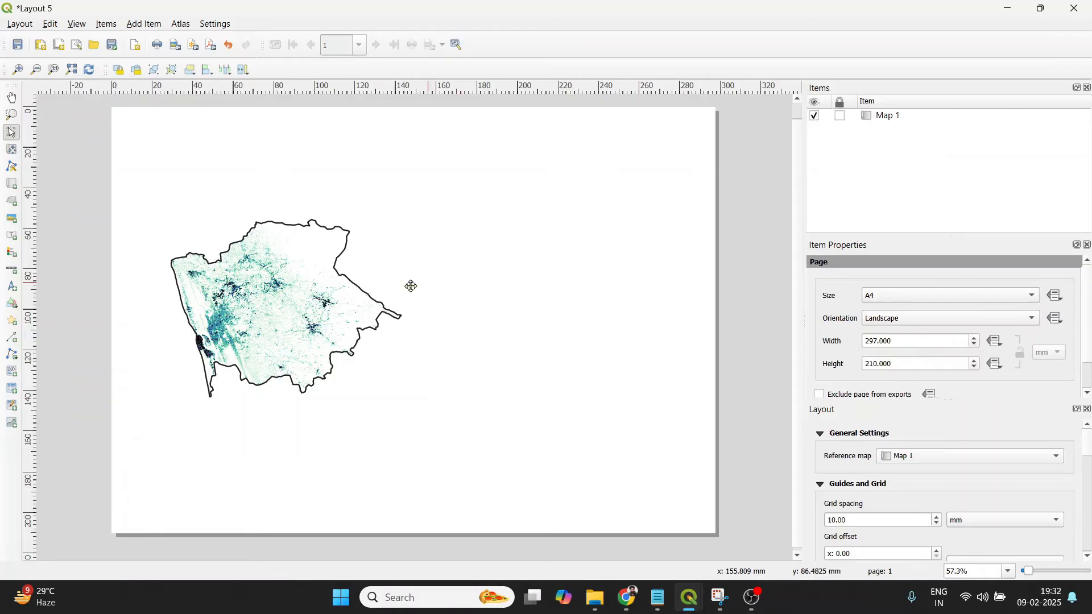
Enable a frame around Map 1 and reduce the frame's thickness
click(352, 291)
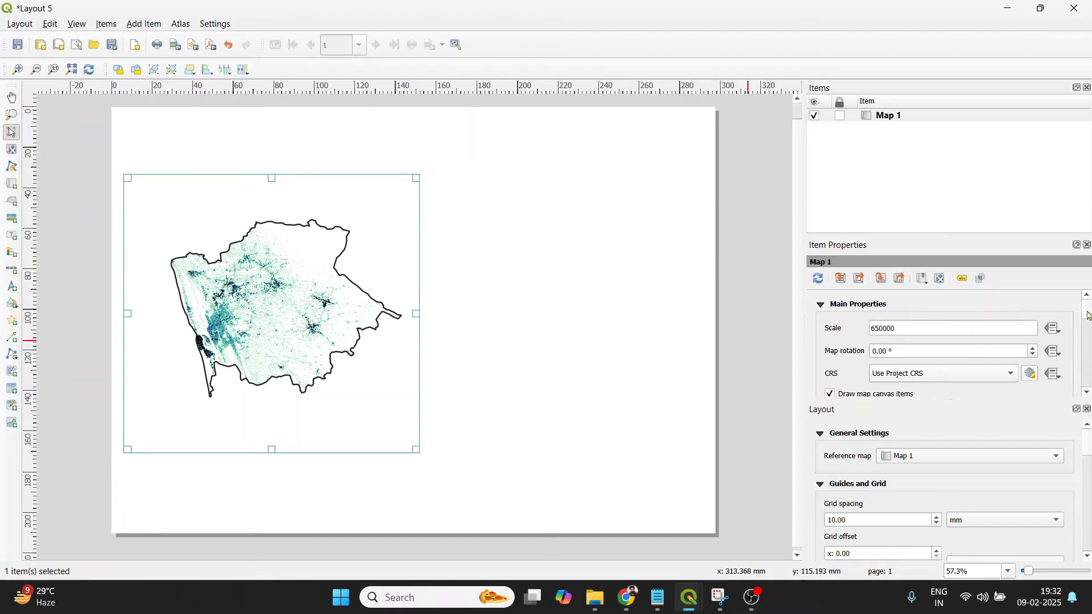
scroll(1088, 315, down, 5)
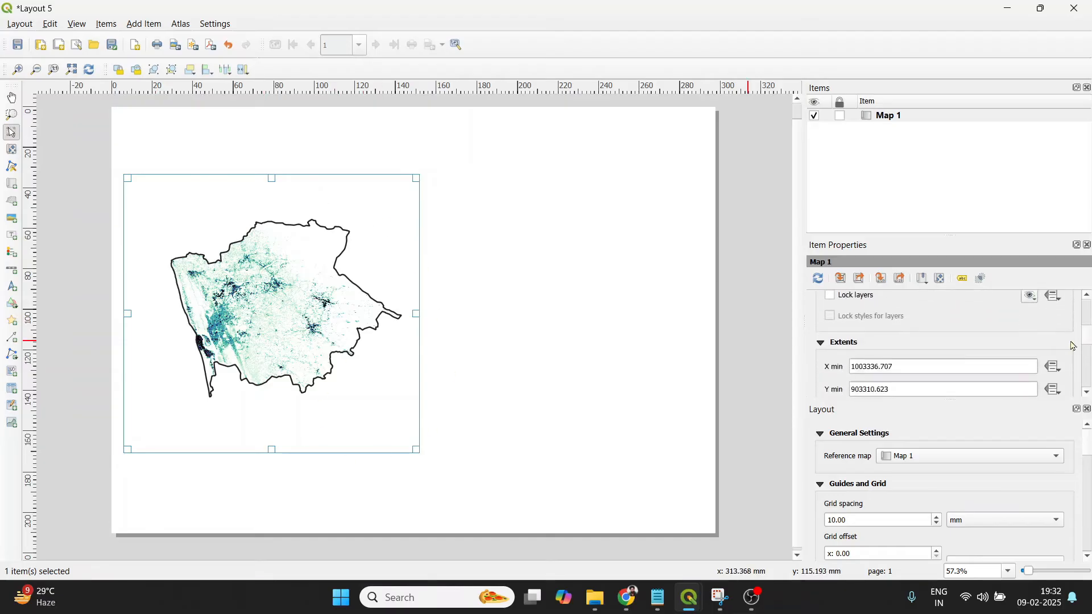
click(890, 118)
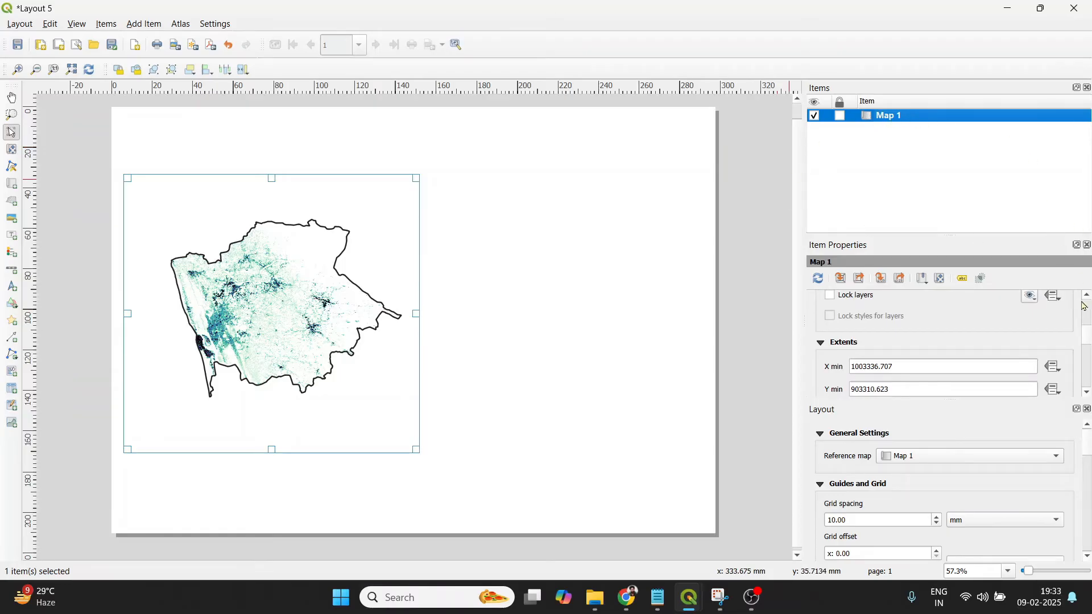
drag(1085, 338, 1088, 379)
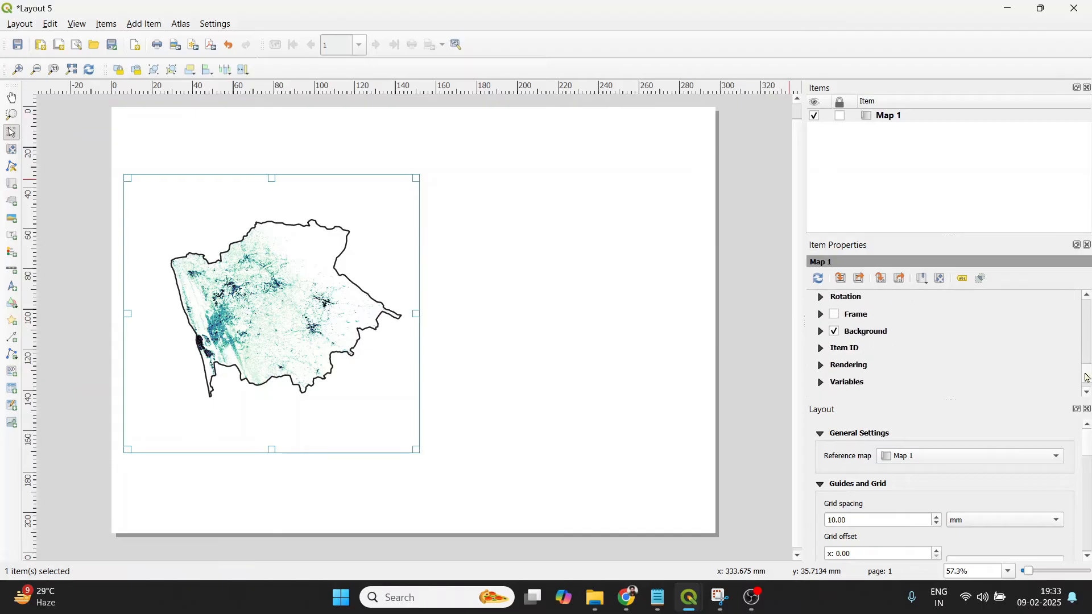
click(836, 316)
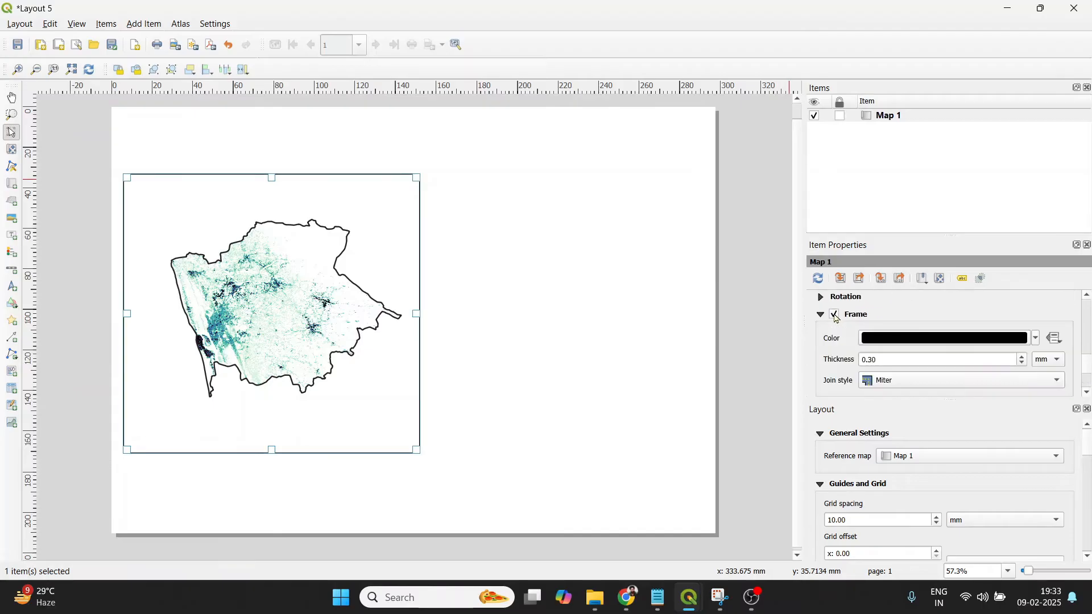
click(1024, 364)
click(559, 348)
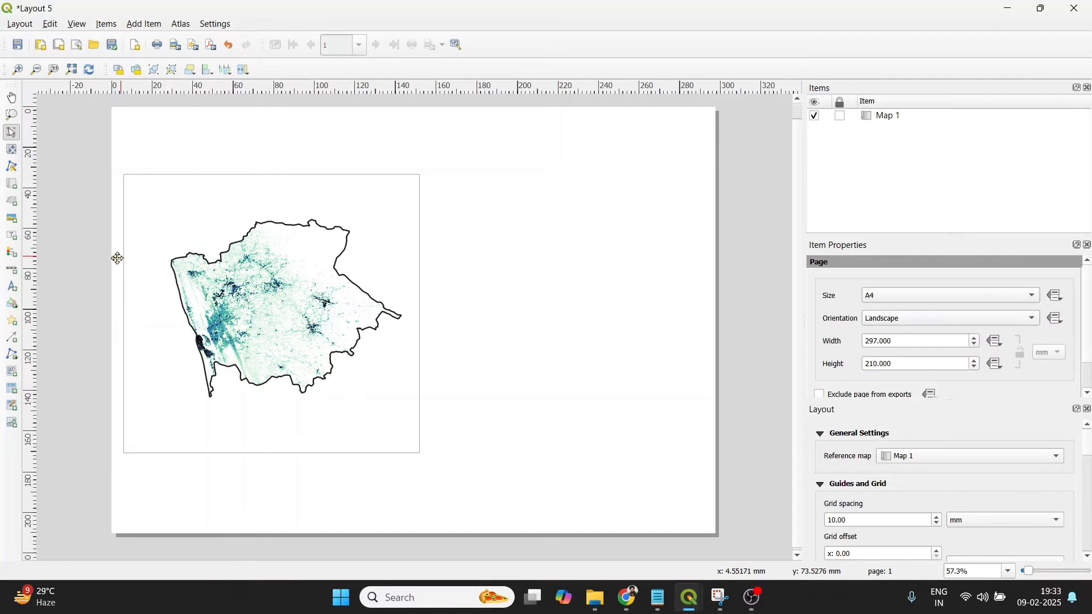
Add a scale bar for Map 1 below the district, near the lower-right corner of the map frame
click(11, 271)
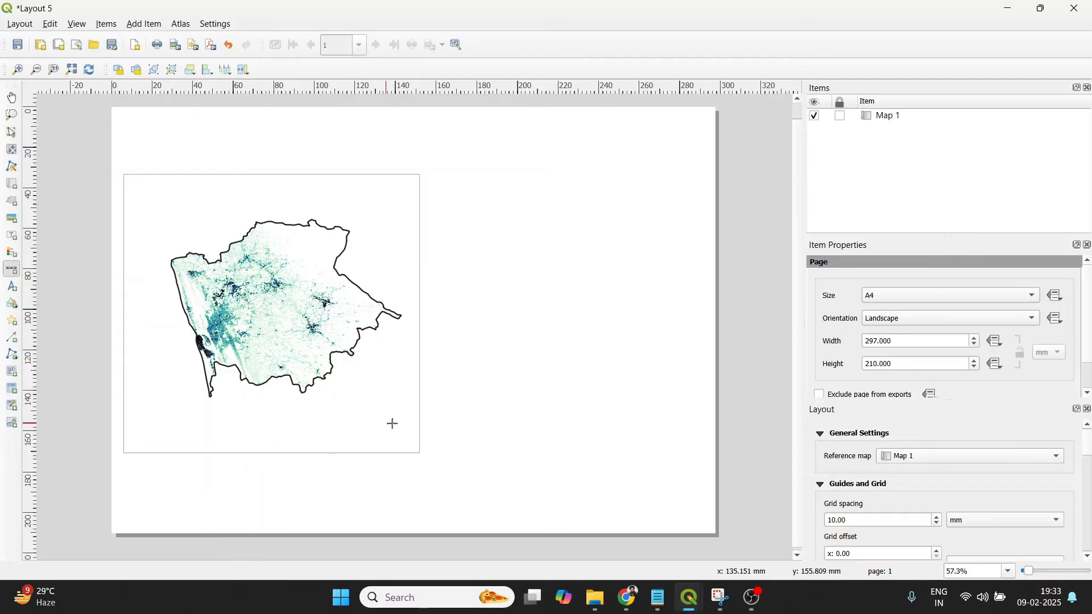
drag(403, 419, 322, 453)
click(340, 465)
scroll(339, 458, up, 2)
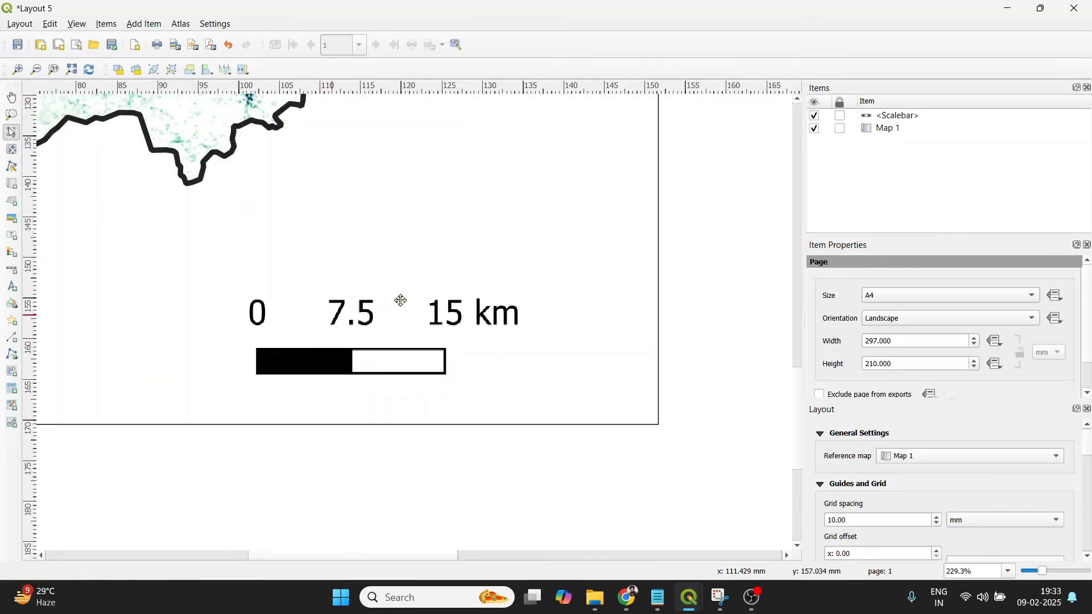
scroll(392, 324, down, 1)
scroll(392, 324, down, 1)
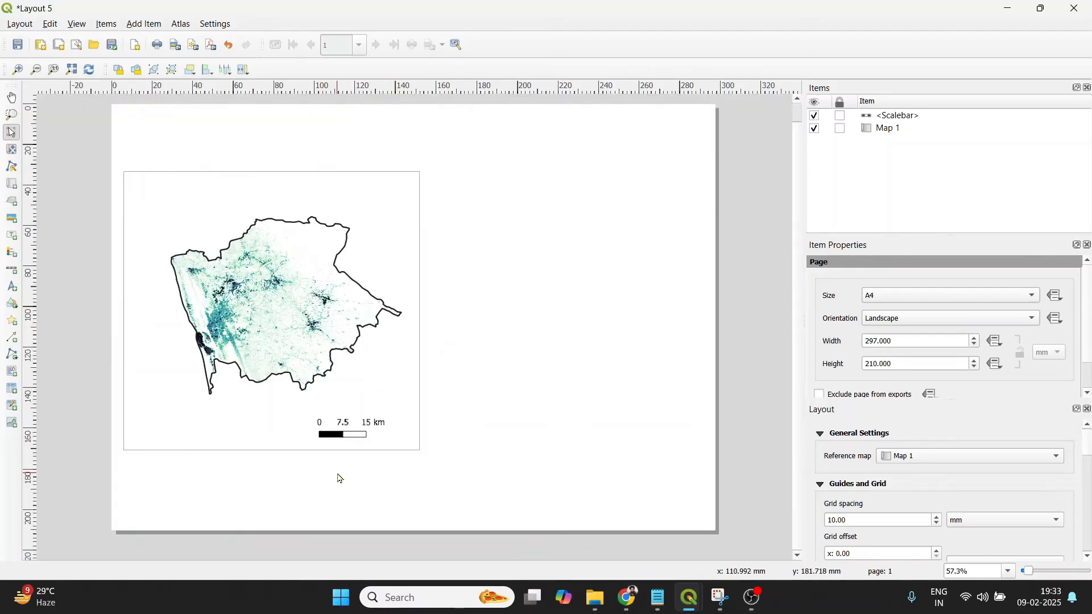
scroll(309, 470, up, 1)
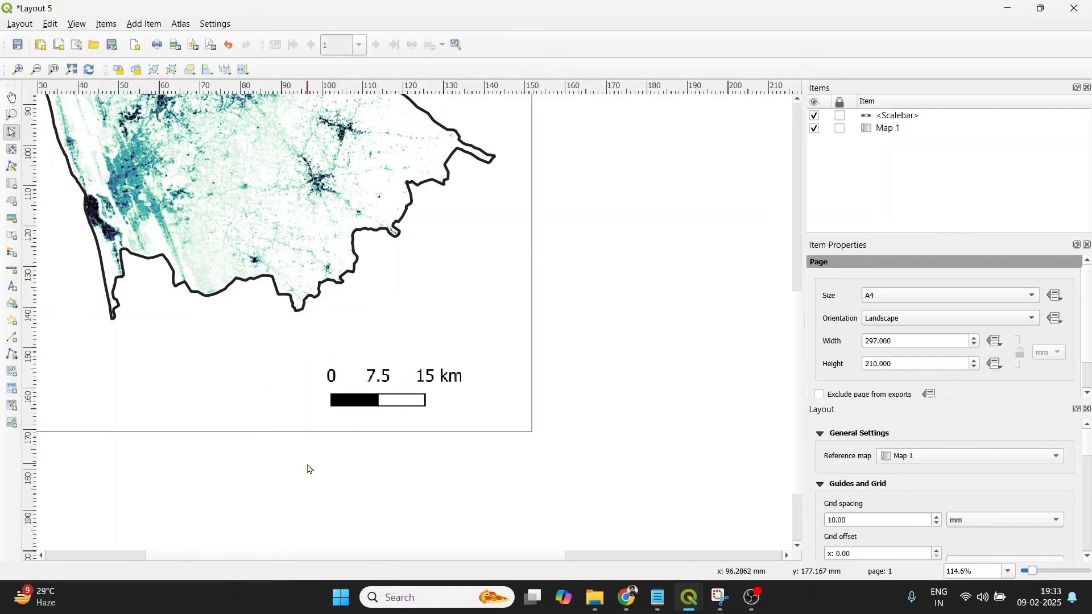
click(392, 397)
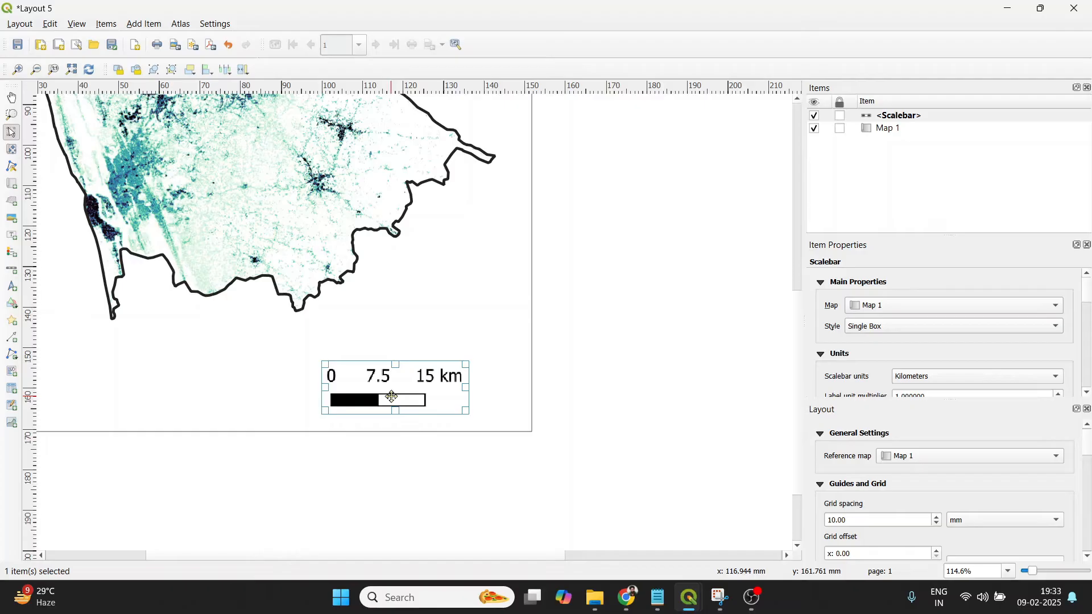
key(Delete)
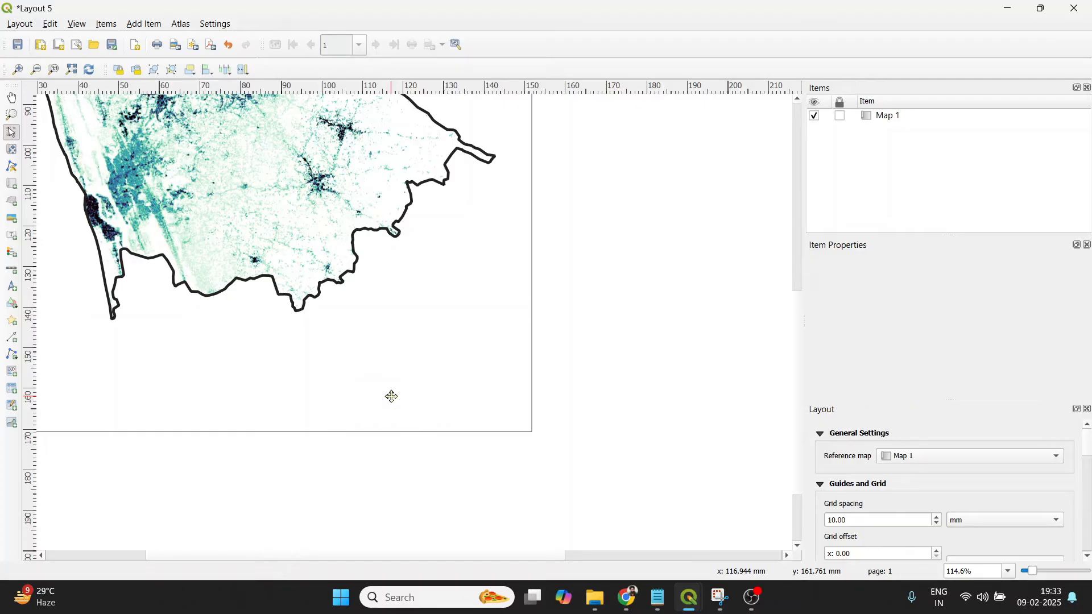
key(ctrl+z)
Move the scale bar horizontally closer to the right edge of the map frame
drag(398, 397, 410, 397)
scroll(410, 397, down, 3)
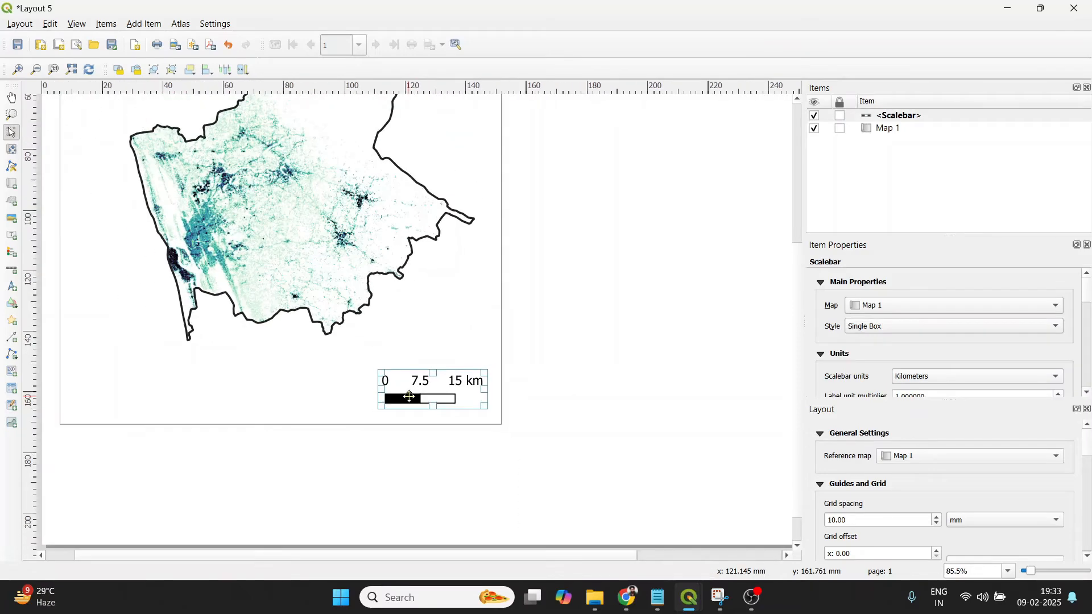
scroll(409, 397, down, 7)
scroll(392, 422, up, 3)
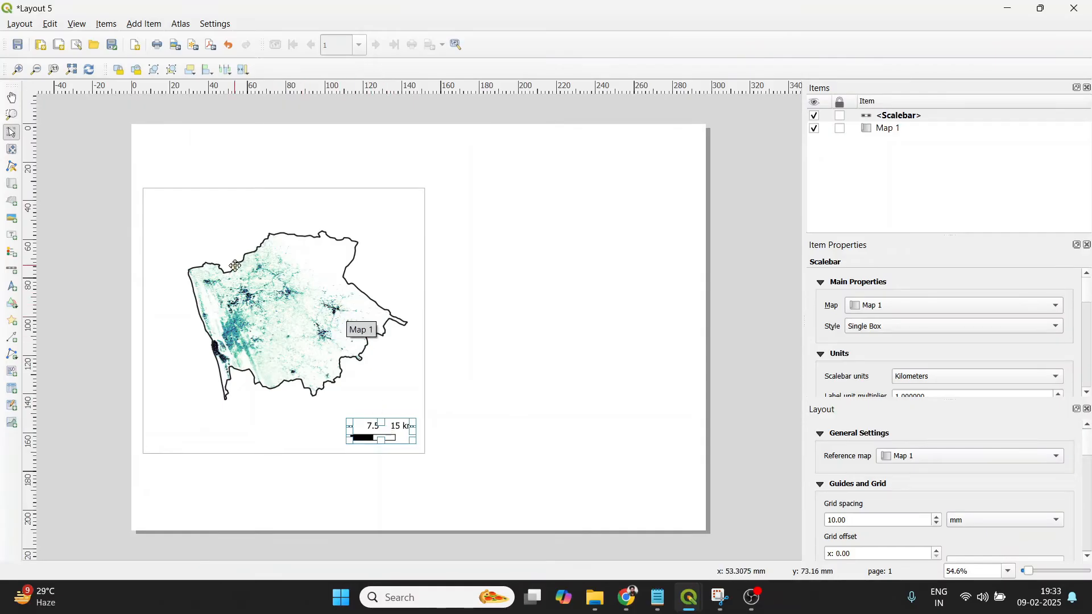
Add a title label reading "Population 2000" above the district, inside the map frame
click(13, 235)
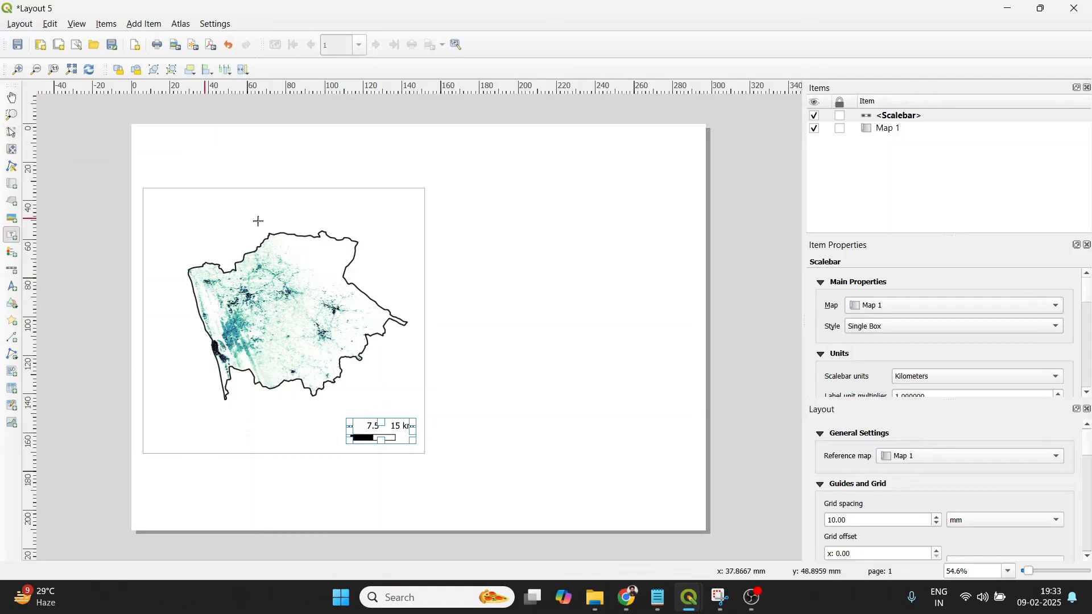
drag(228, 198, 360, 217)
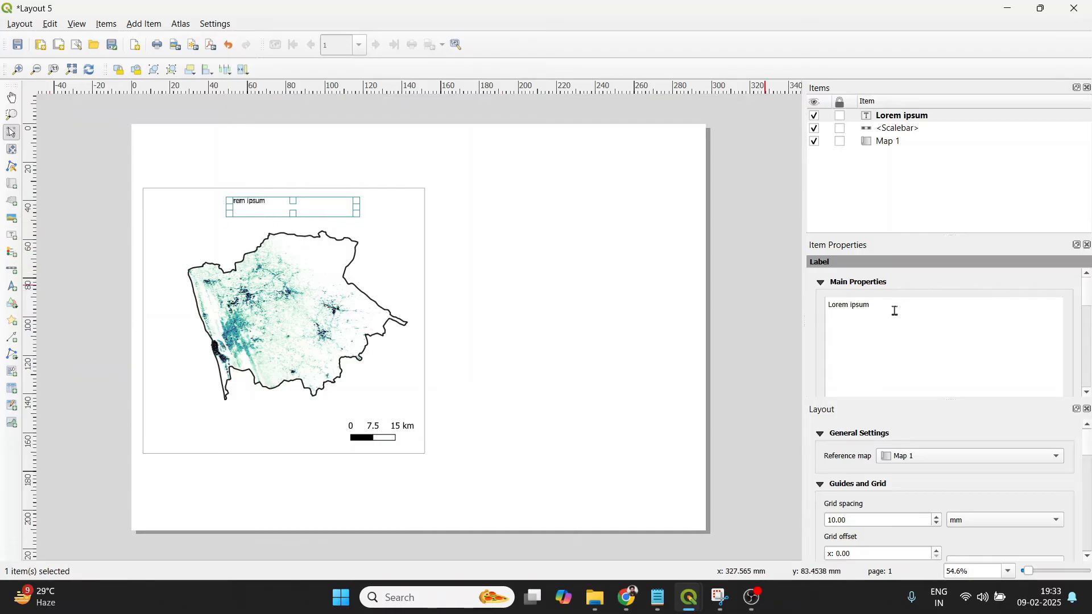
drag(885, 306, 823, 300)
text(Population 2000)
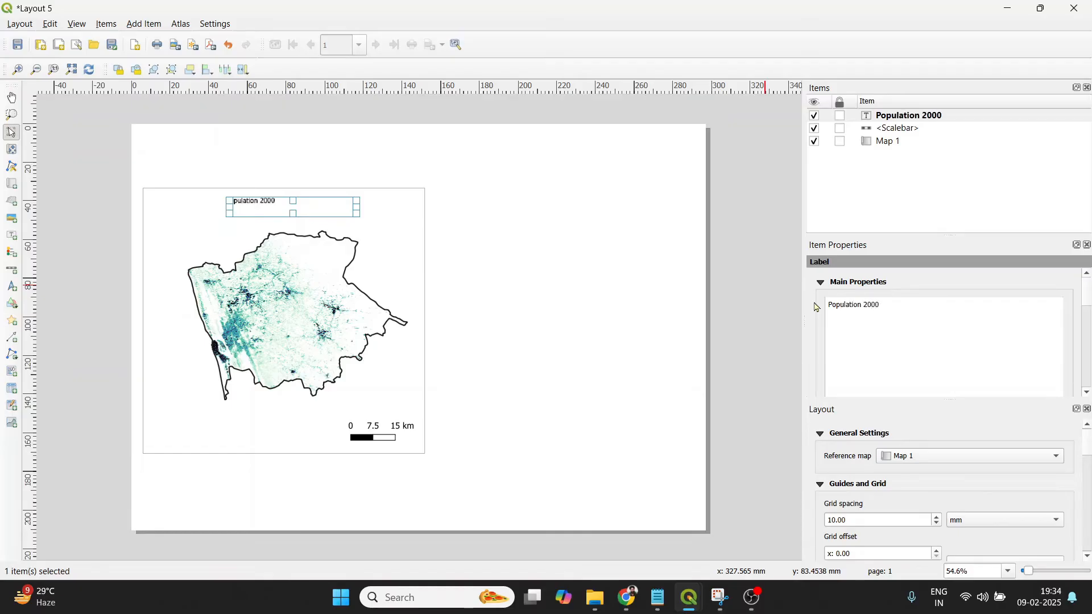
Increase the title label's font size to 21 points
scroll(967, 330, down, 5)
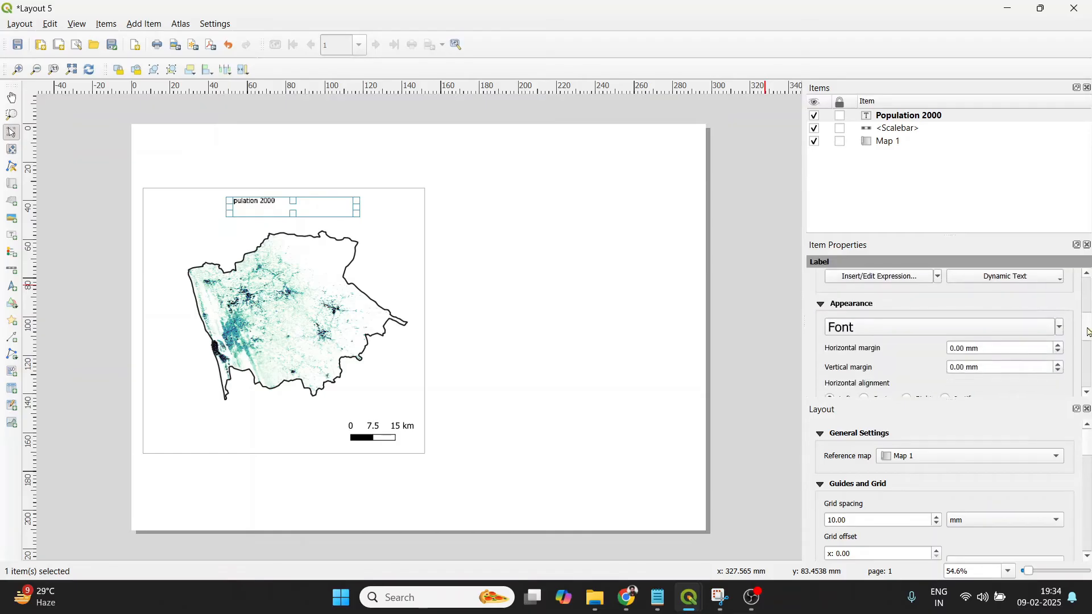
click(1060, 320)
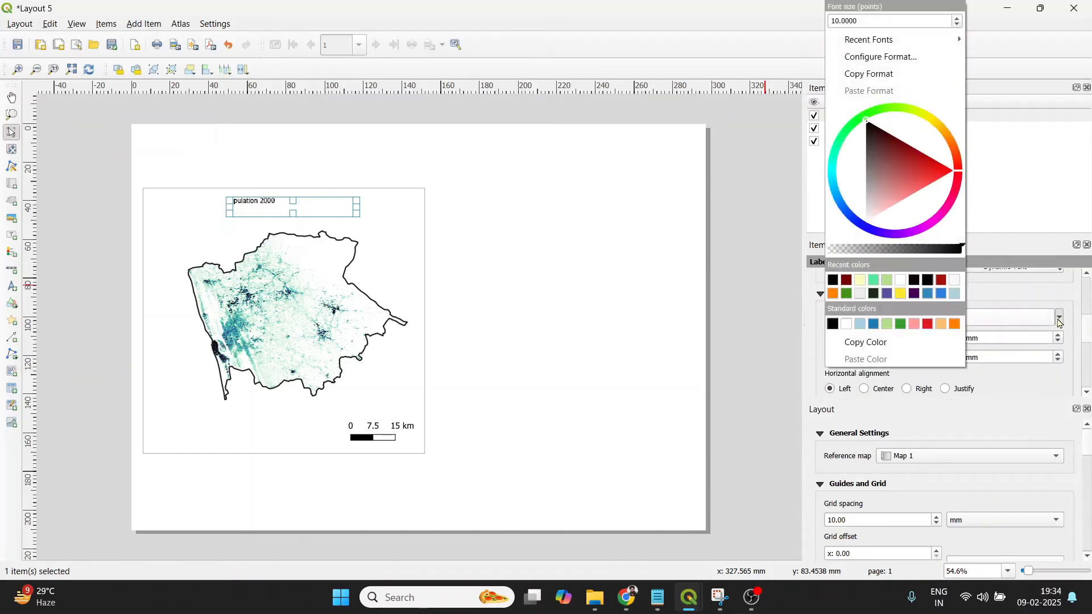
click(958, 18)
click(958, 19)
click(958, 18)
click(958, 18)
click(958, 18)
click(958, 18)
click(958, 18)
click(958, 19)
click(958, 19)
click(958, 19)
click(958, 19)
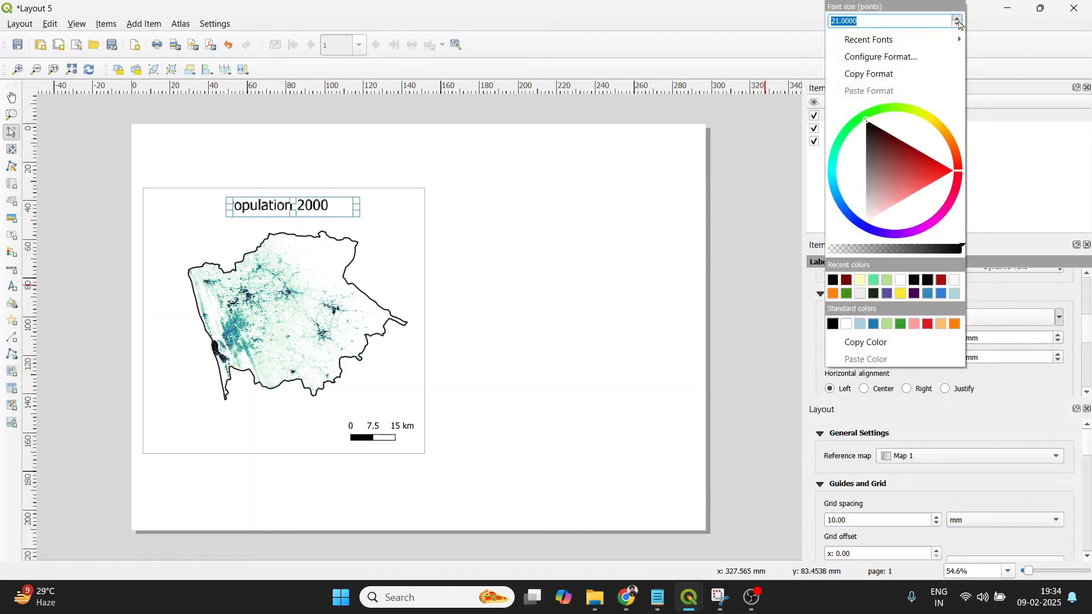
Align the title text to the centre horizontally and to the middle vertically within its label box
click(868, 392)
click(864, 389)
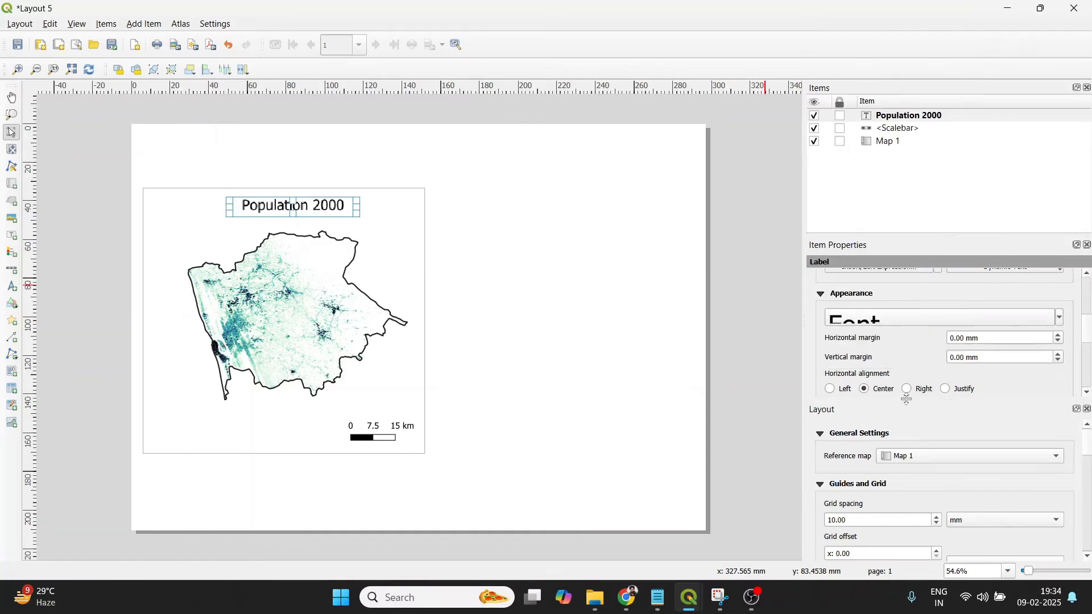
scroll(1067, 350, down, 1)
click(873, 379)
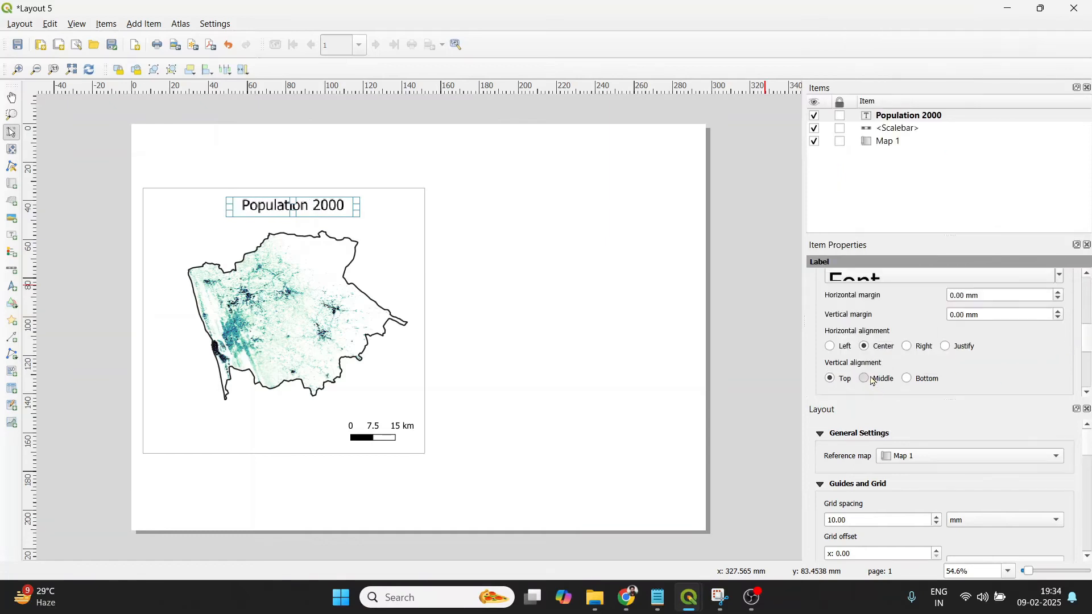
Reposition the title label so it sits roughly centred above the district, inside the map frame's upper edge
key(Delete)
key(ctrl+z)
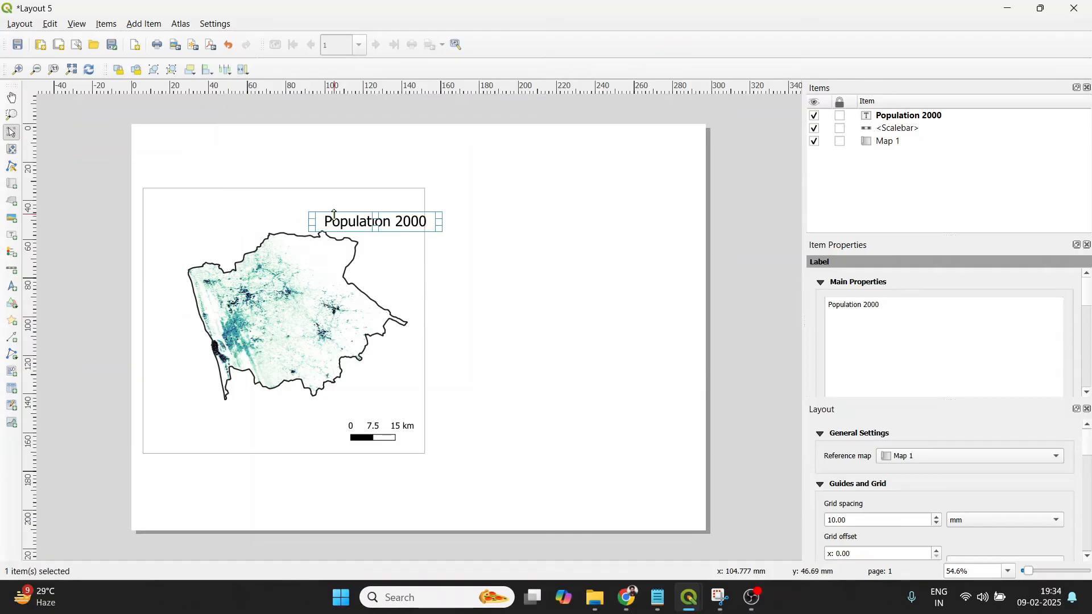
drag(332, 210, 253, 198)
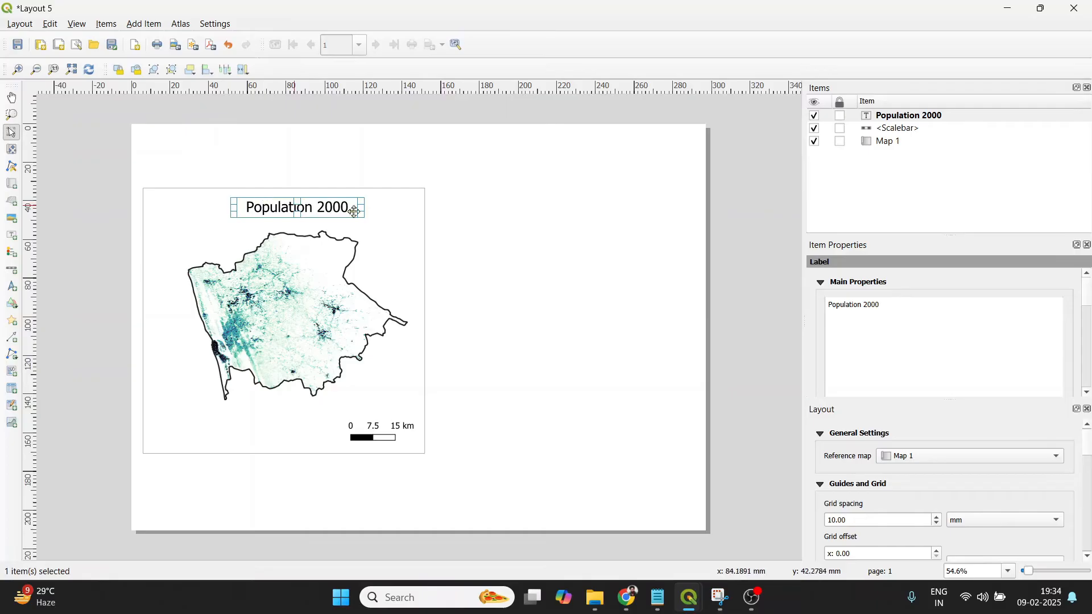
click(593, 250)
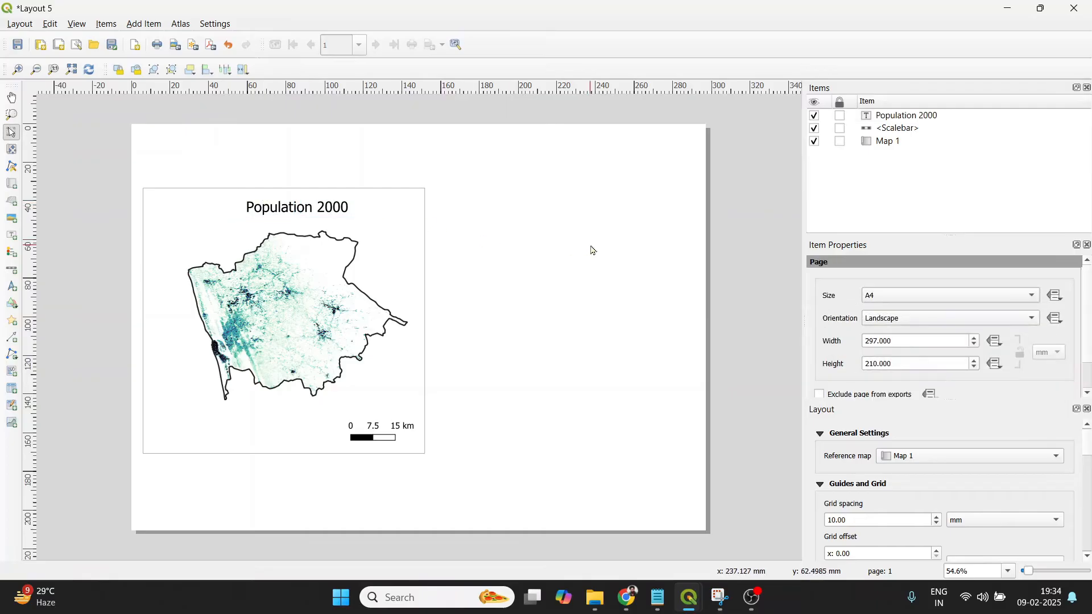
click(311, 206)
drag(311, 206, 305, 210)
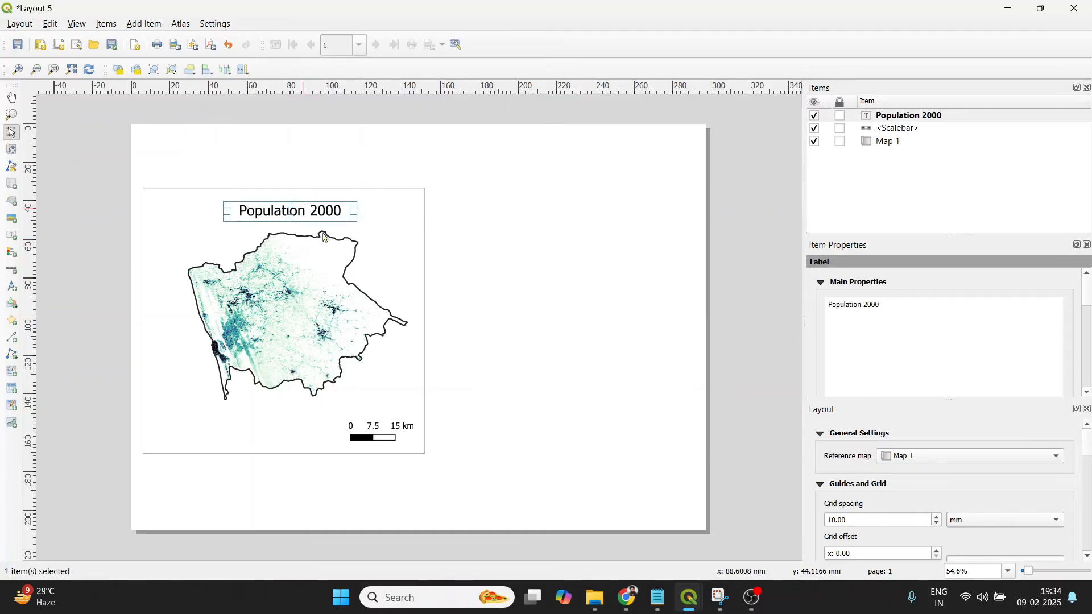
click(569, 295)
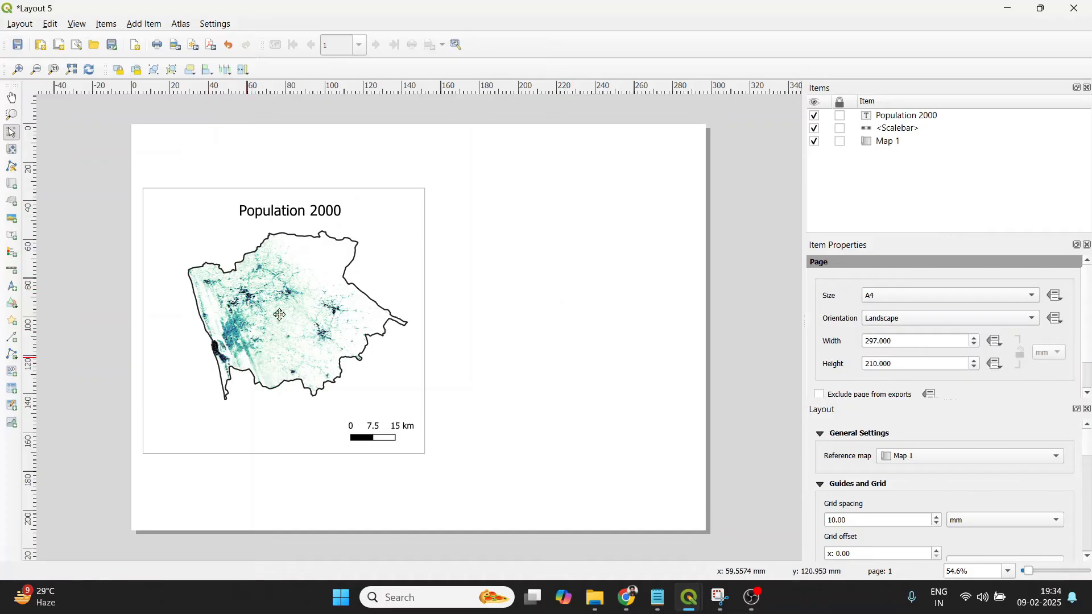
Add a legend for Map 1 in the lower-left area of the map frame
click(15, 257)
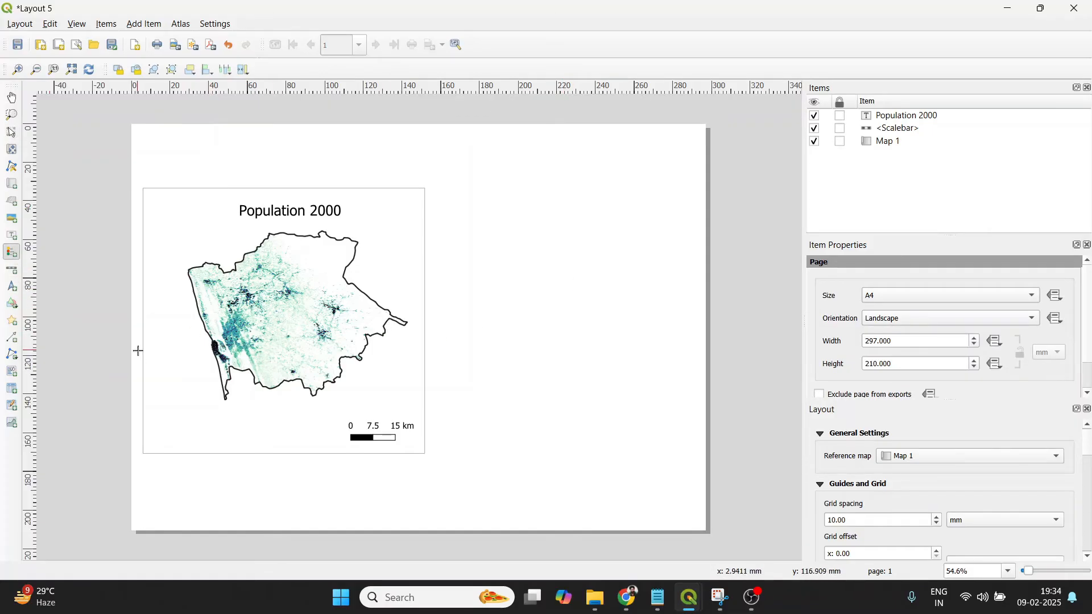
drag(150, 374, 210, 447)
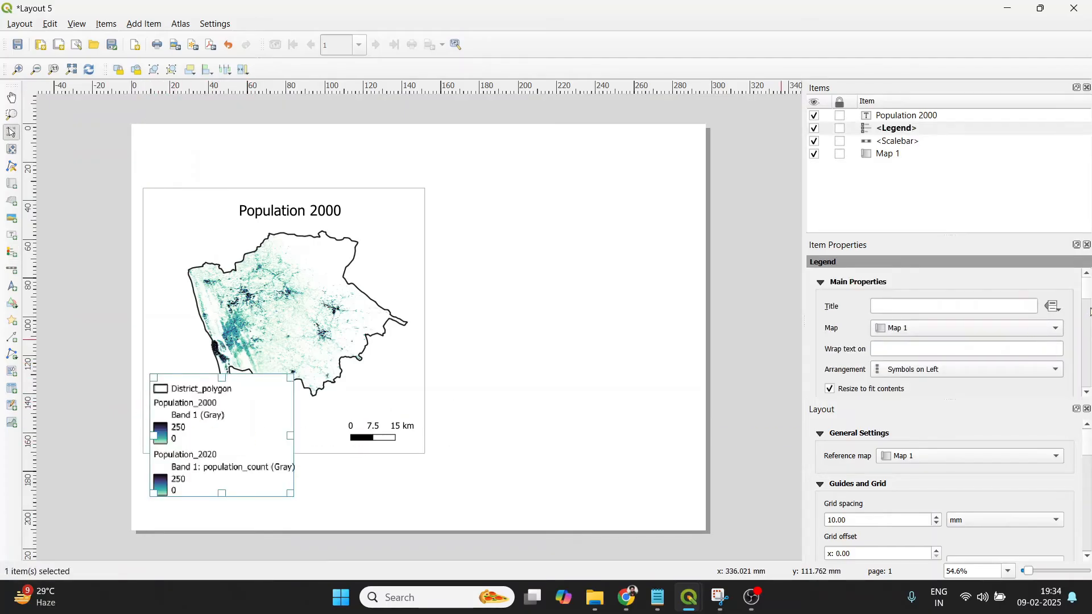
Turn off the legend's auto update and remove the District_polygon entry from its items
scroll(1088, 310, down, 5)
scroll(1088, 322, down, 1)
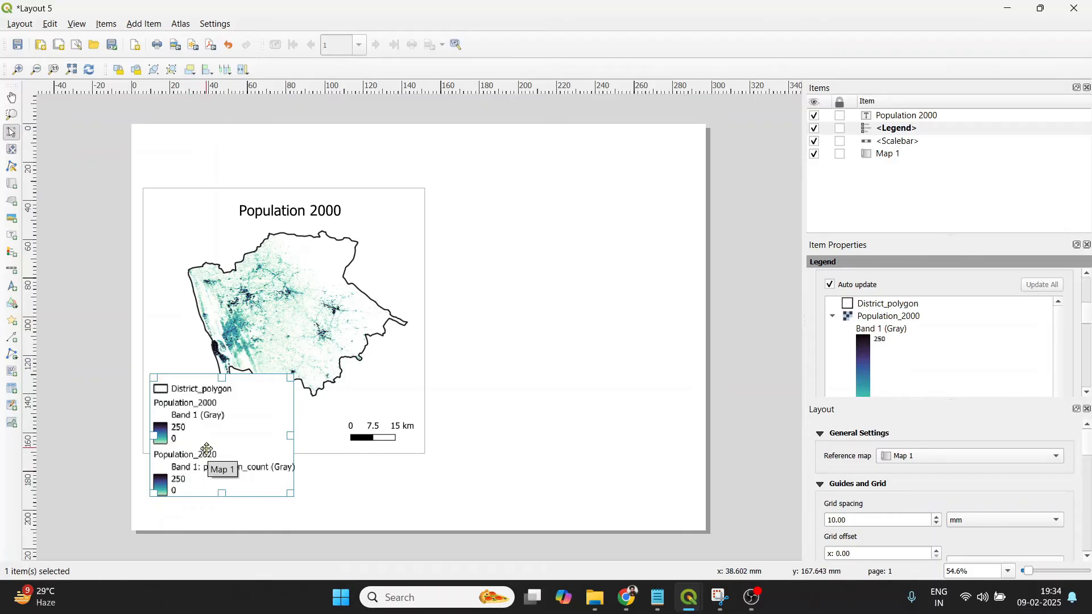
click(879, 307)
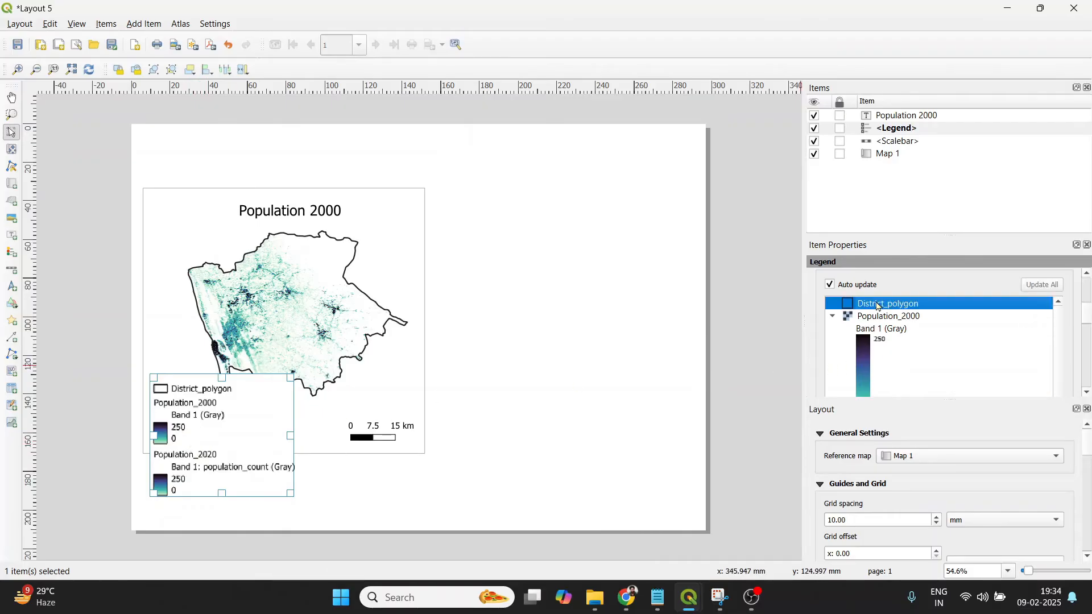
click(830, 285)
drag(952, 401, 953, 460)
mouse_move(1088, 332)
mouse_down()
mouse_move(1088, 357)
mouse_move(1088, 331)
mouse_up()
click(910, 392)
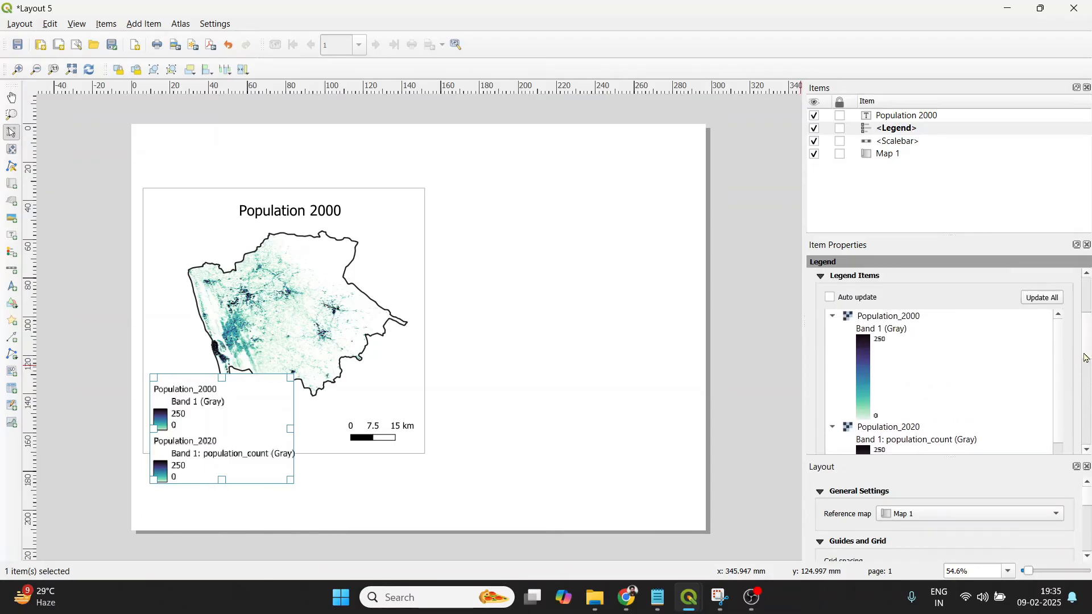
Remove the Population_2000 entry from the legend items
click(907, 322)
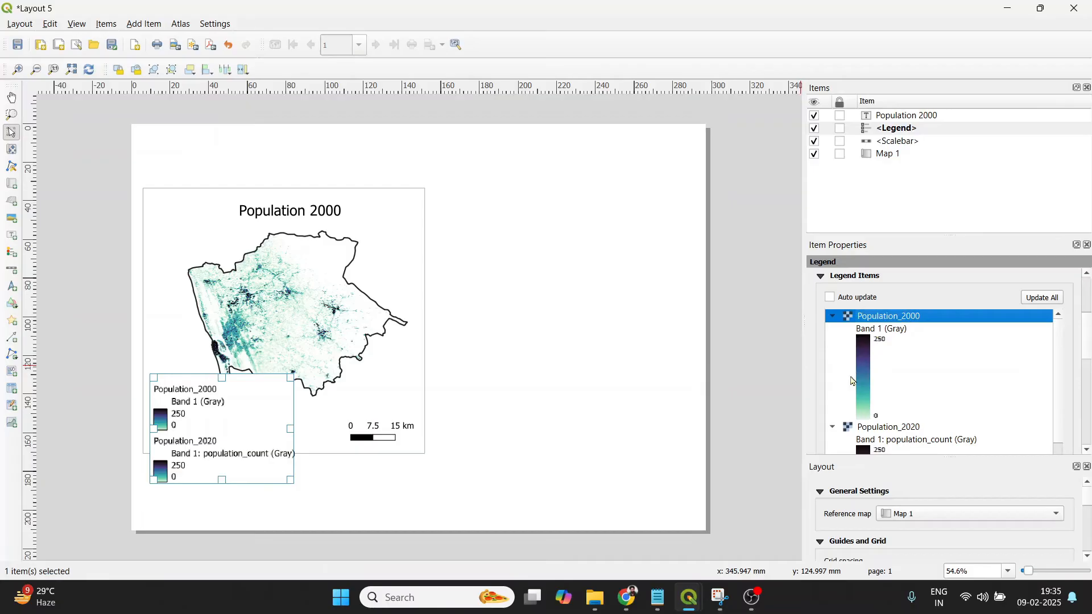
scroll(1088, 325, down, 3)
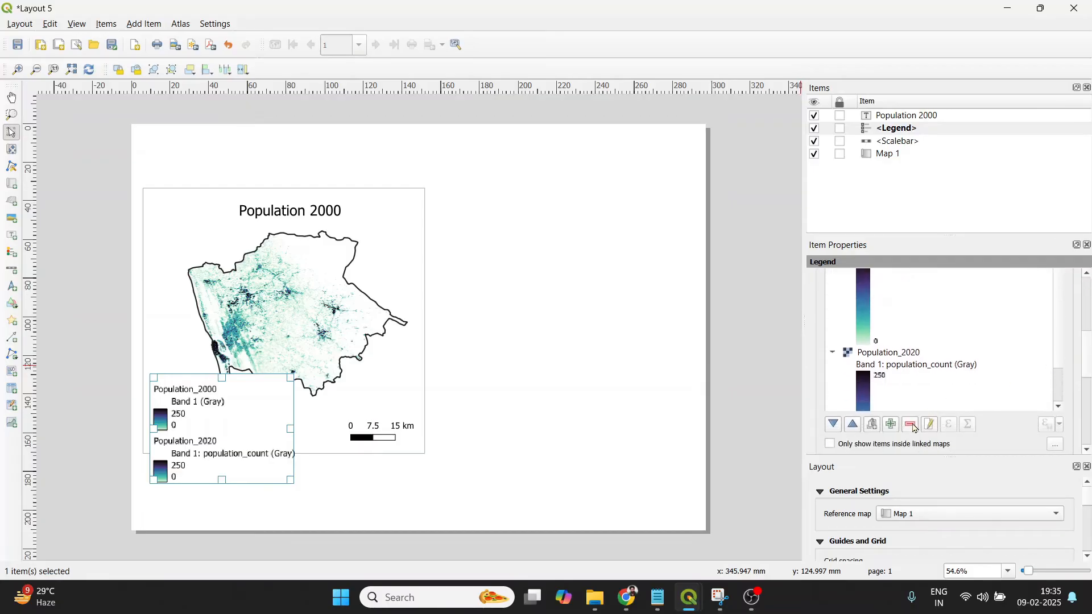
click(912, 424)
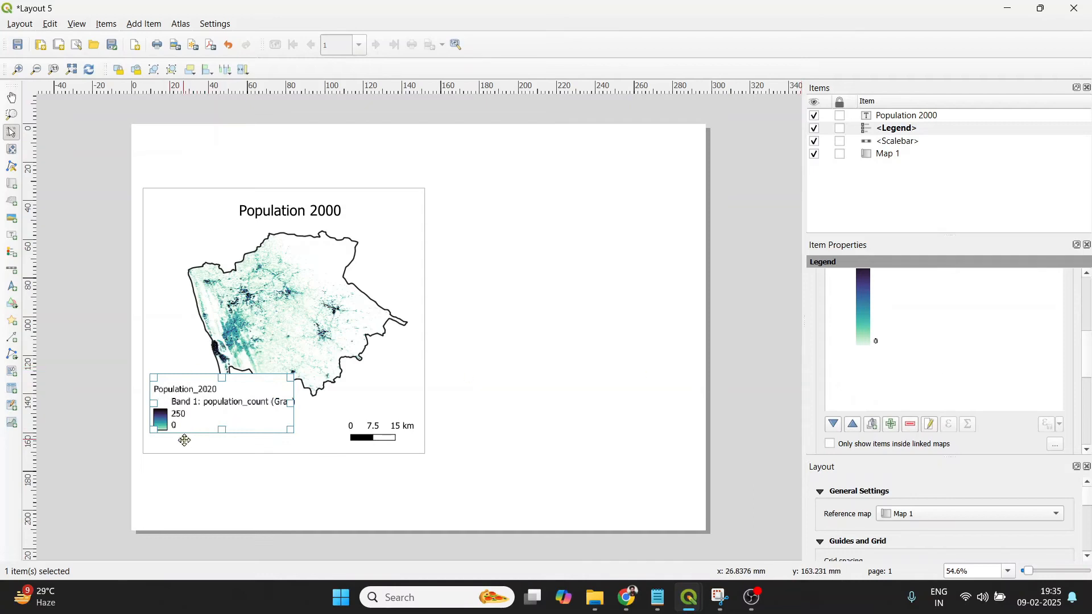
Rename the legend's Population_2020 layer entry as "Population"
scroll(943, 352, up, 5)
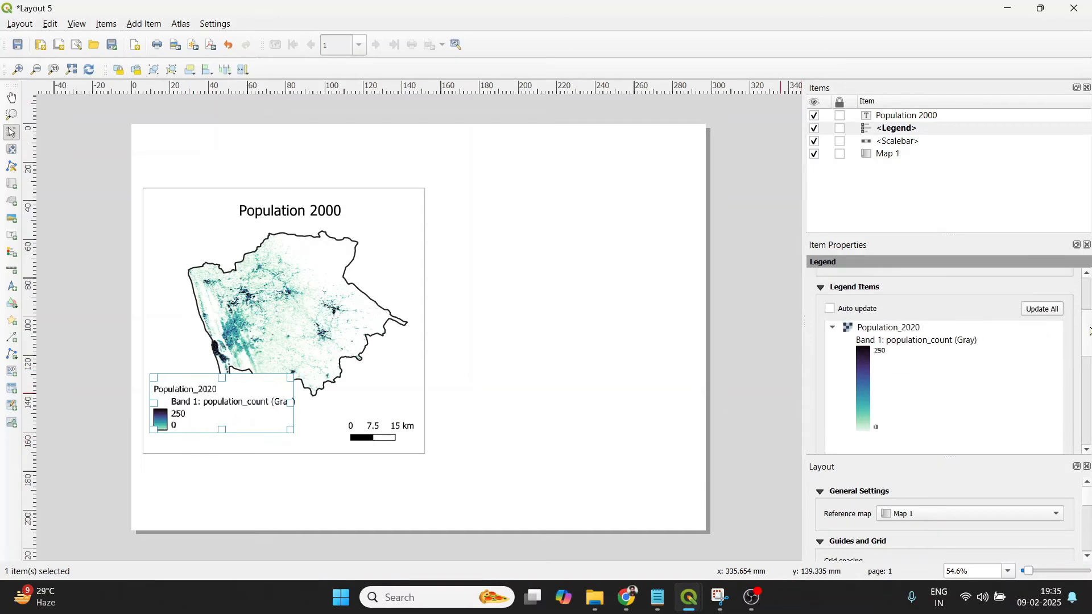
click(914, 333)
double_click(911, 332)
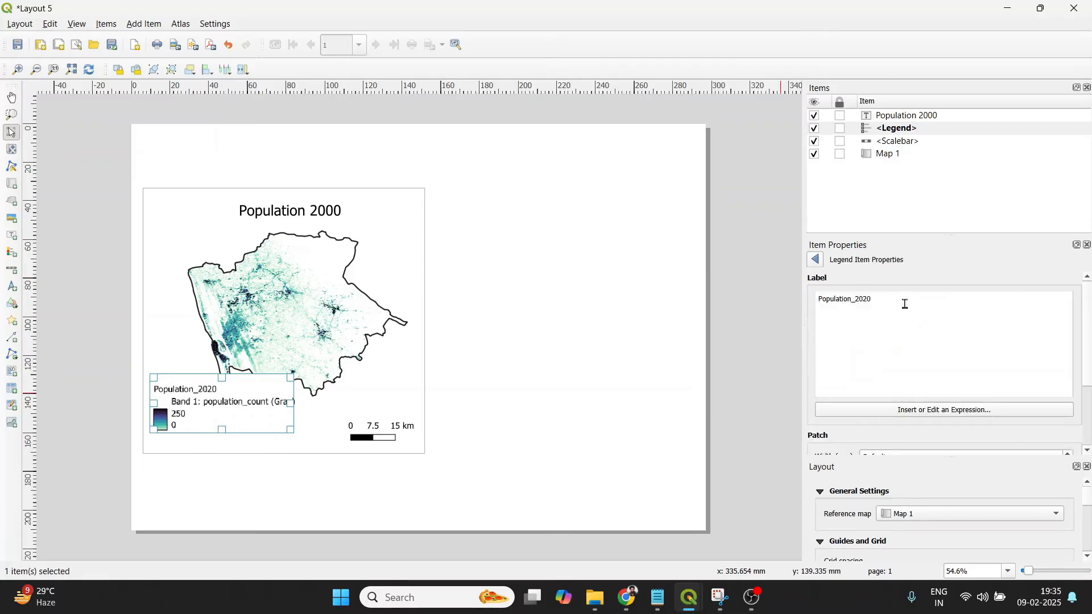
drag(906, 305, 855, 301)
text(2020)
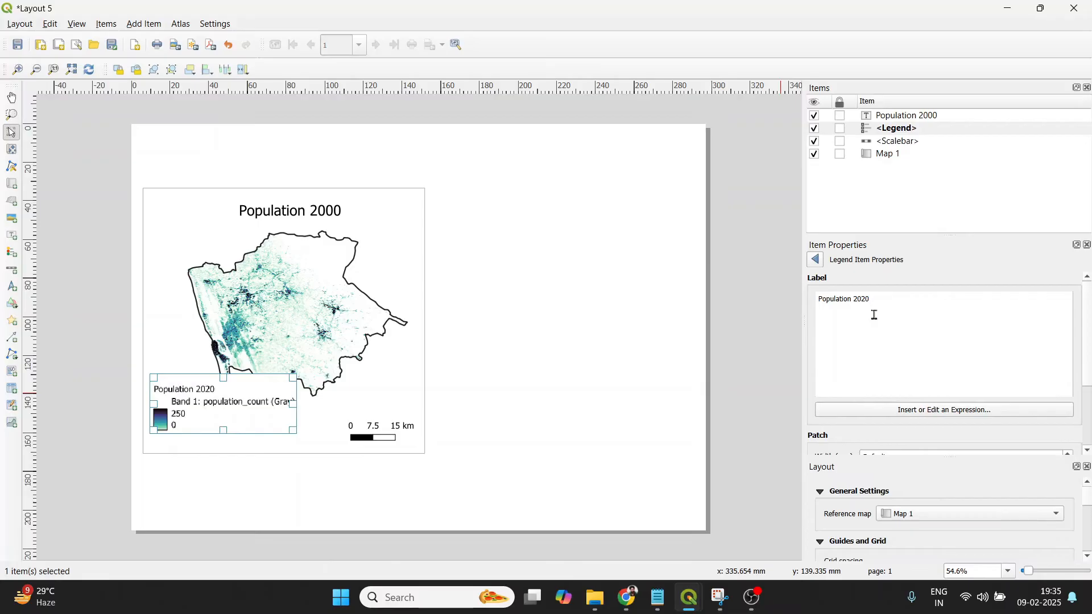
key(BackSpace)
key(BackSpace)
key(BackSpace)
click(815, 259)
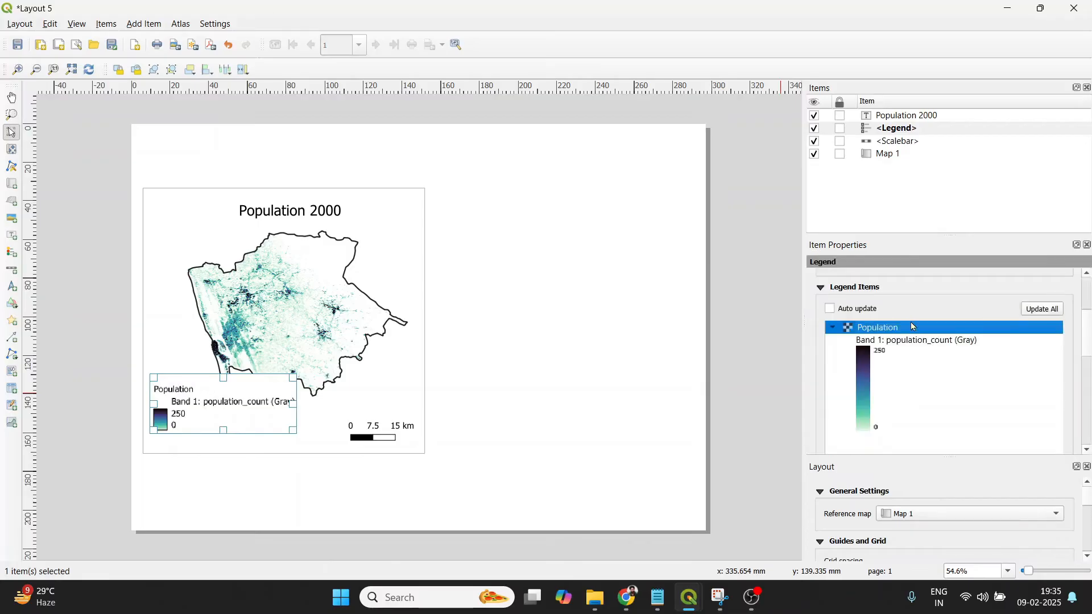
Change the legend's band label, "Band 1: population_count (Gray)", to "Count"
double_click(904, 341)
drag(944, 300, 814, 299)
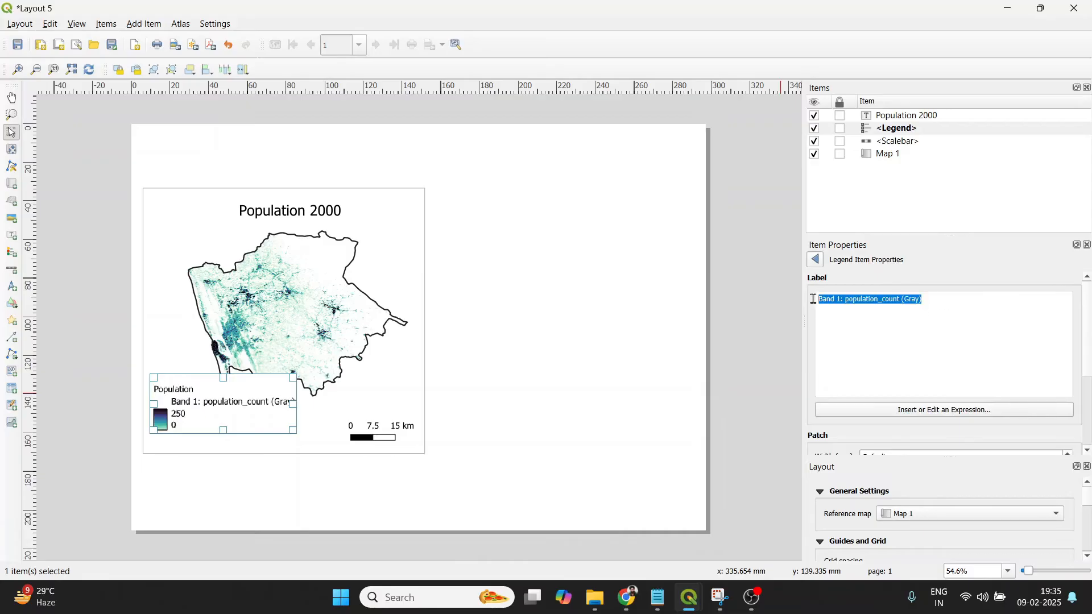
text(Coun)
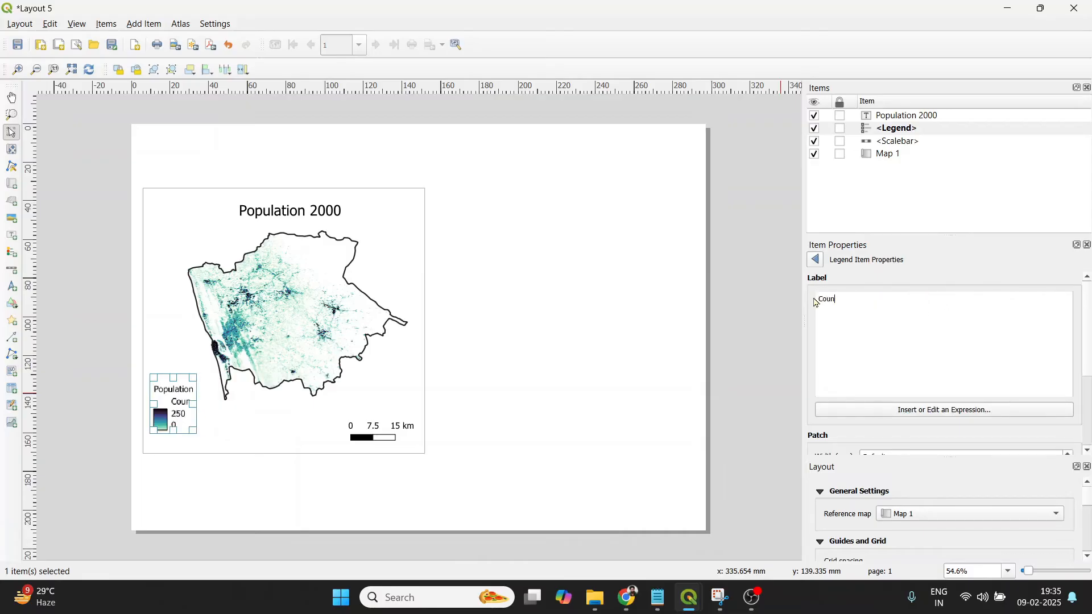
text(t)
click(816, 260)
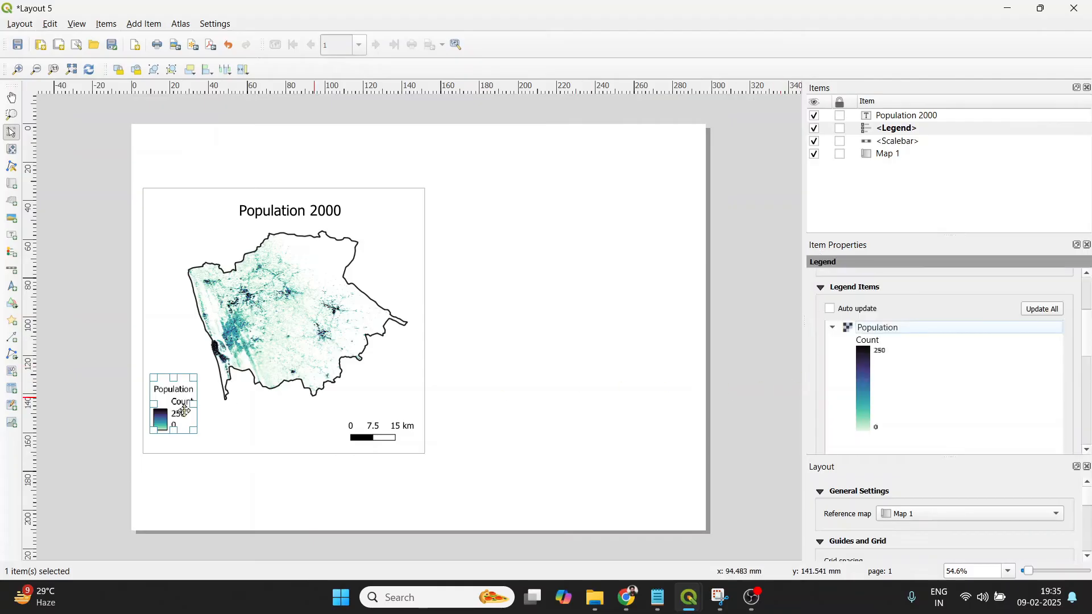
Move the legend down towards the map frame's lower-left corner and shift the title label slightly upwards
drag(184, 410, 183, 424)
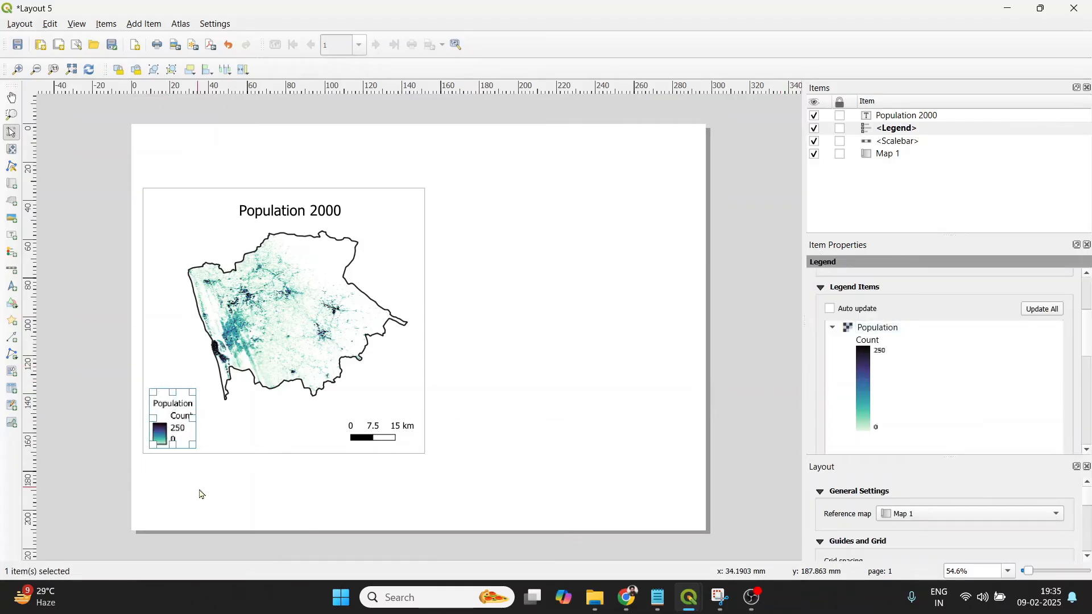
click(202, 494)
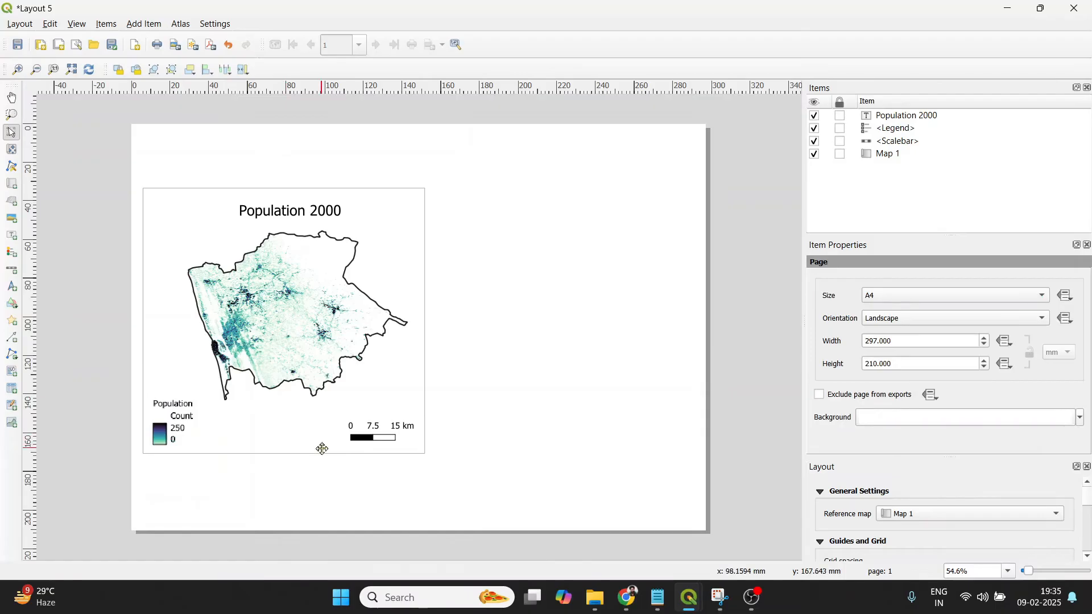
click(318, 217)
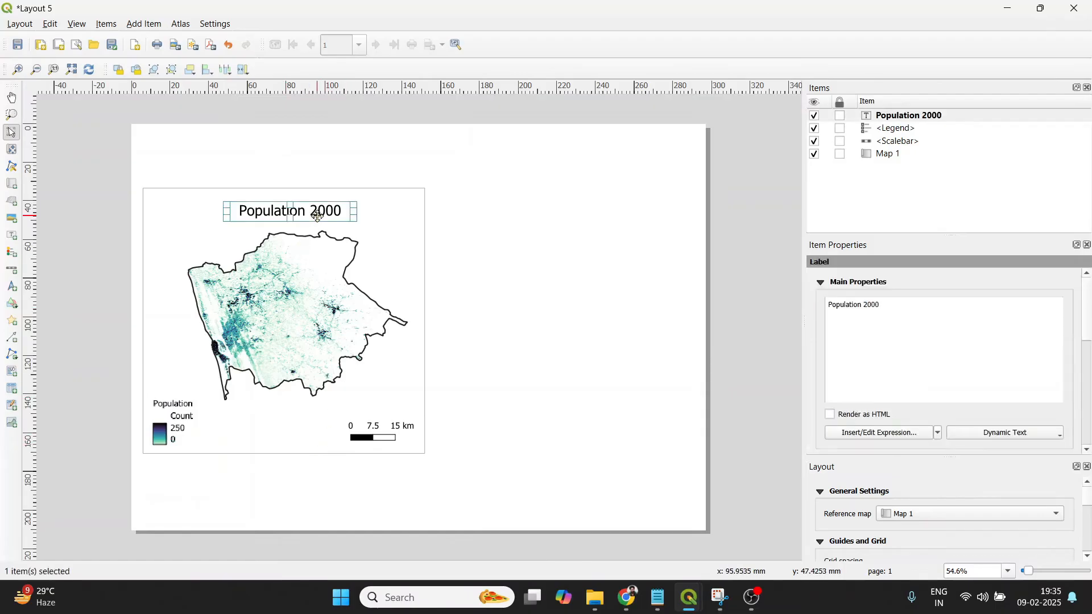
drag(318, 216, 319, 211)
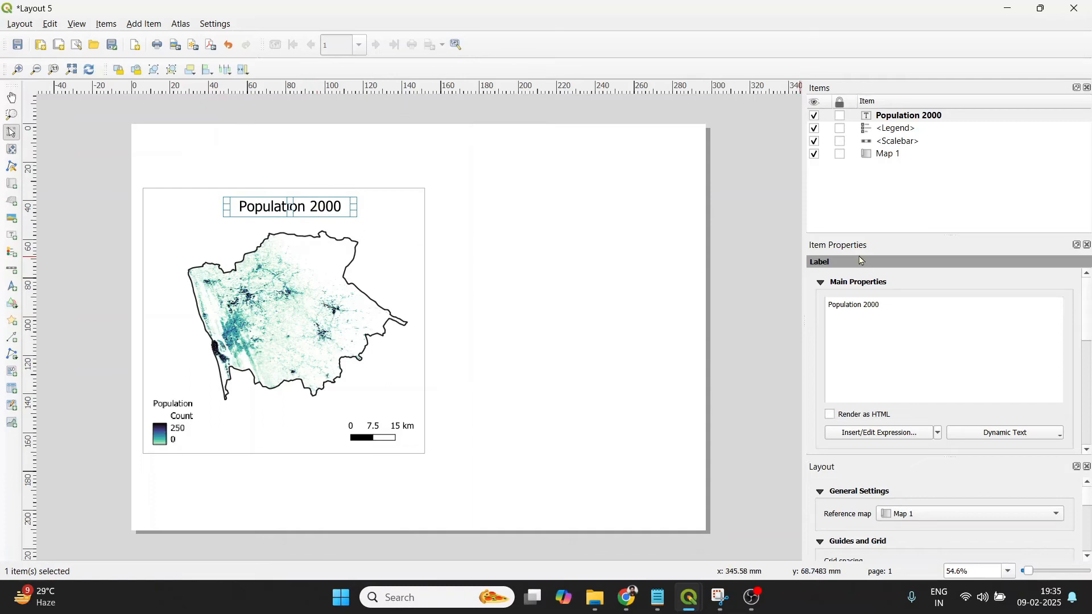
Add a grid to Map 1 and select it in the map's grid list
click(885, 157)
drag(1089, 334, 1089, 428)
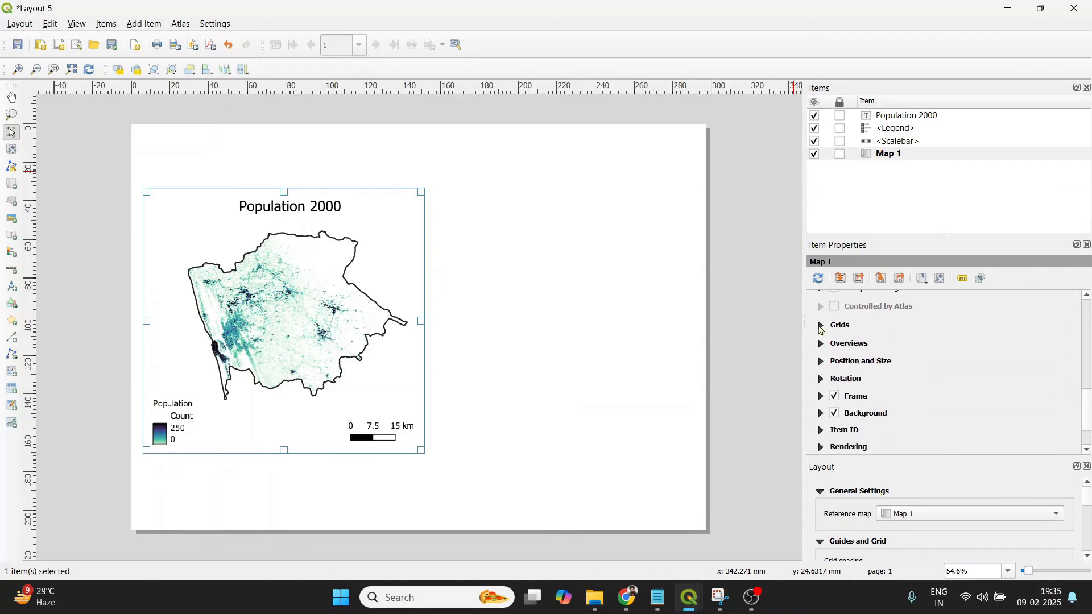
click(823, 327)
click(853, 349)
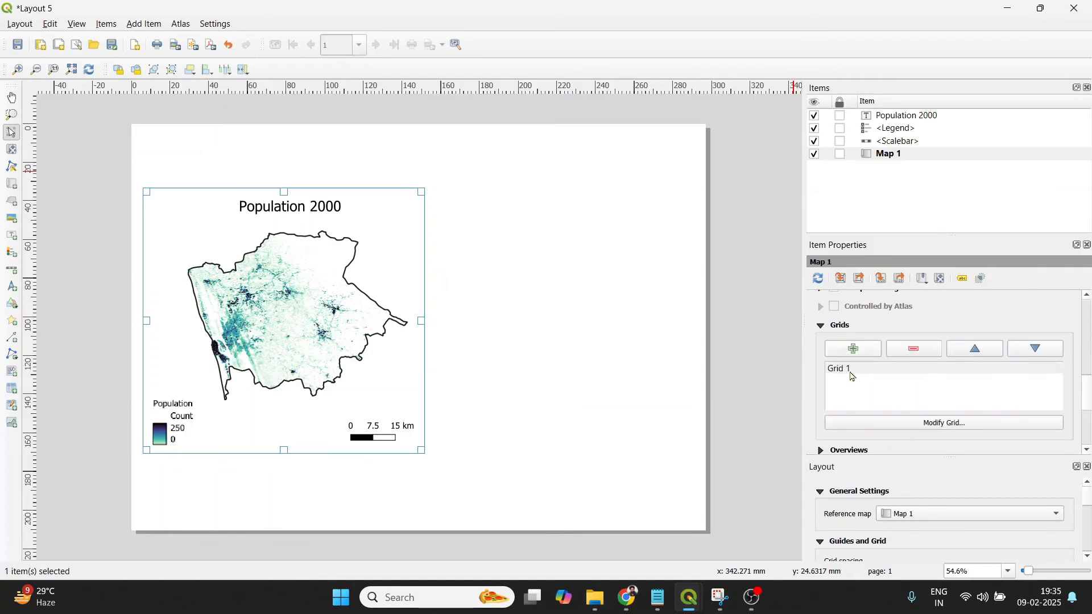
click(852, 372)
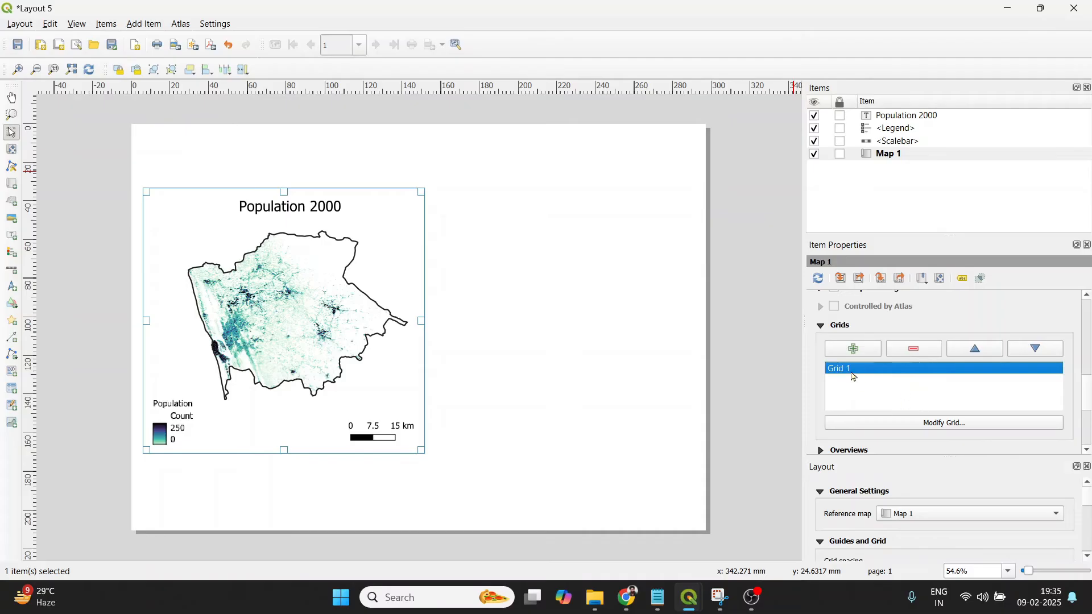
Open the grid's properties, set its X interval to 0.025 and its CRS to EPSG:4326 - WGS 84
click(934, 429)
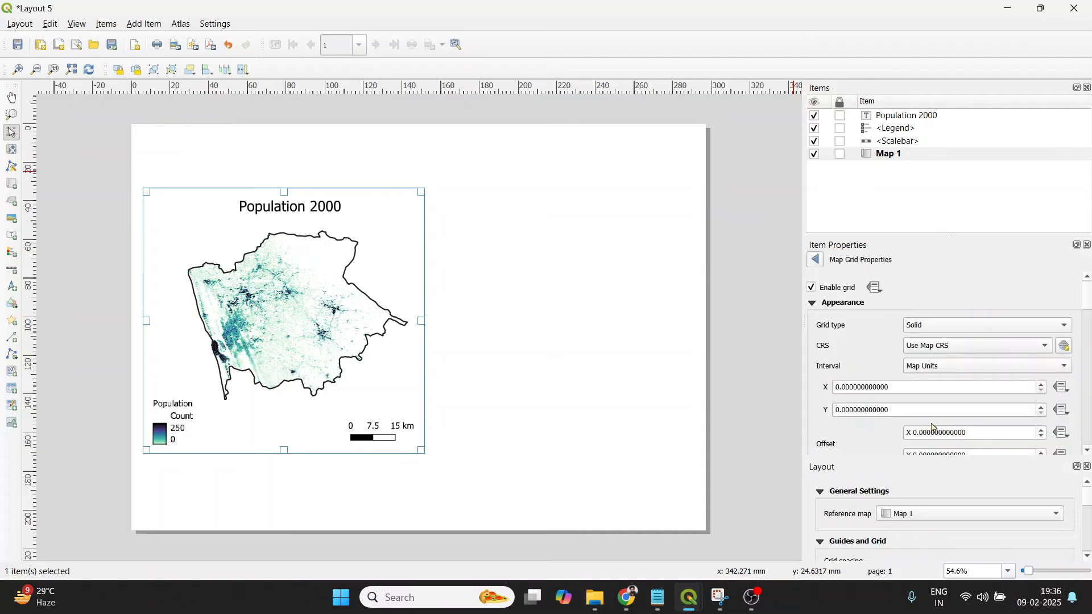
click(846, 387)
text(25)
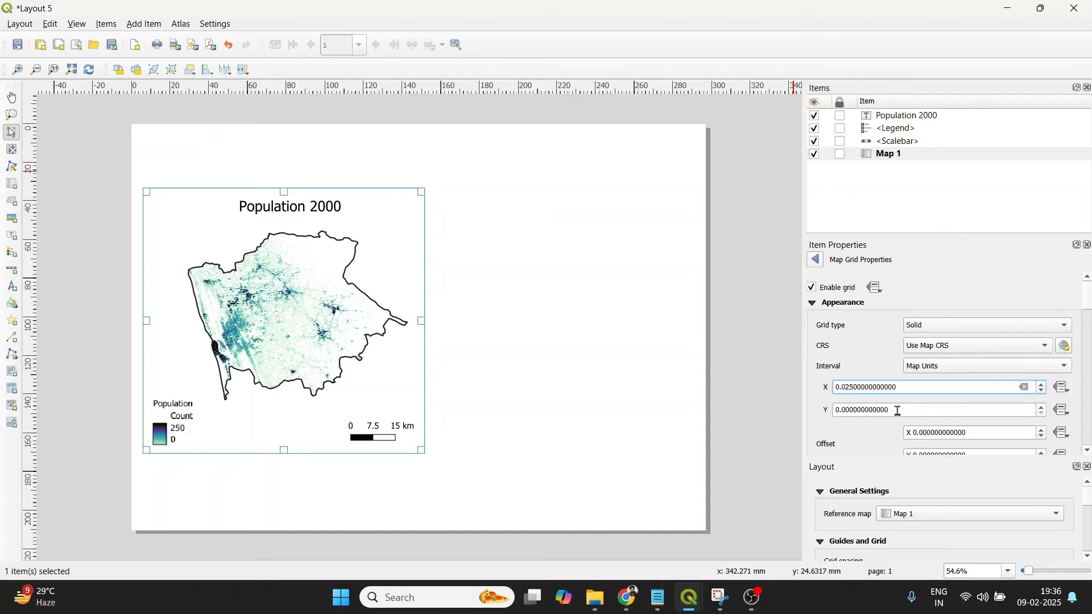
click(942, 348)
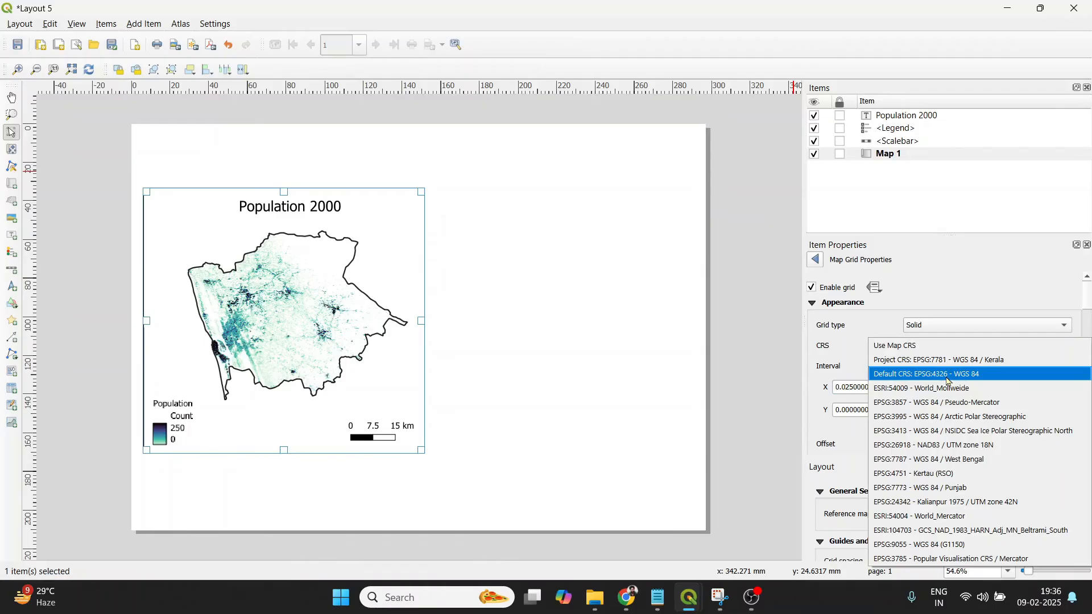
click(947, 378)
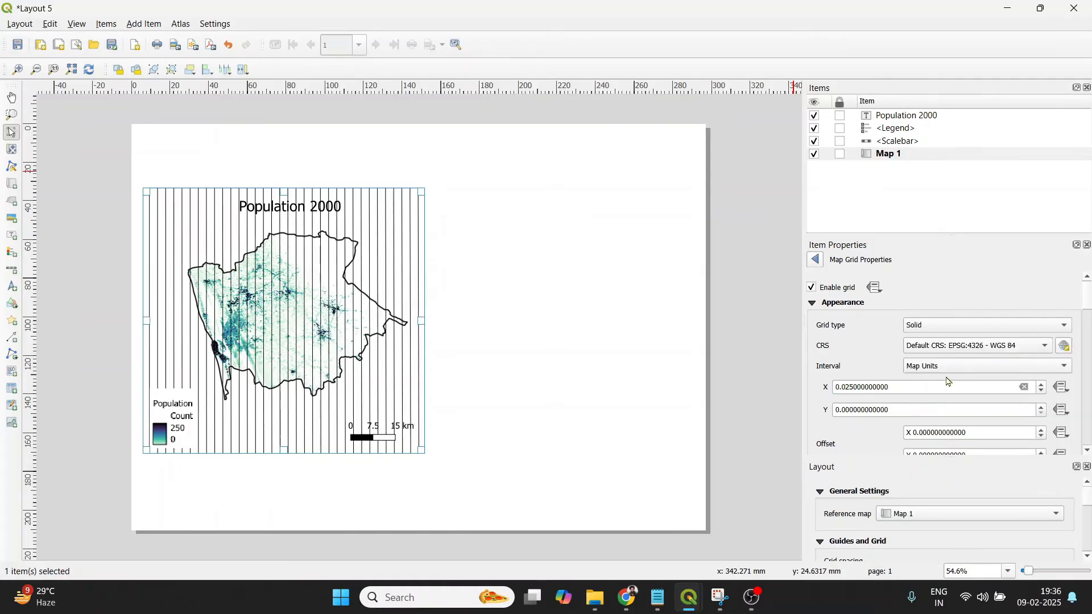
Set both the X and Y intervals of the map grid to 0.25 map units
click(853, 390)
key(BackSpace)
click(863, 407)
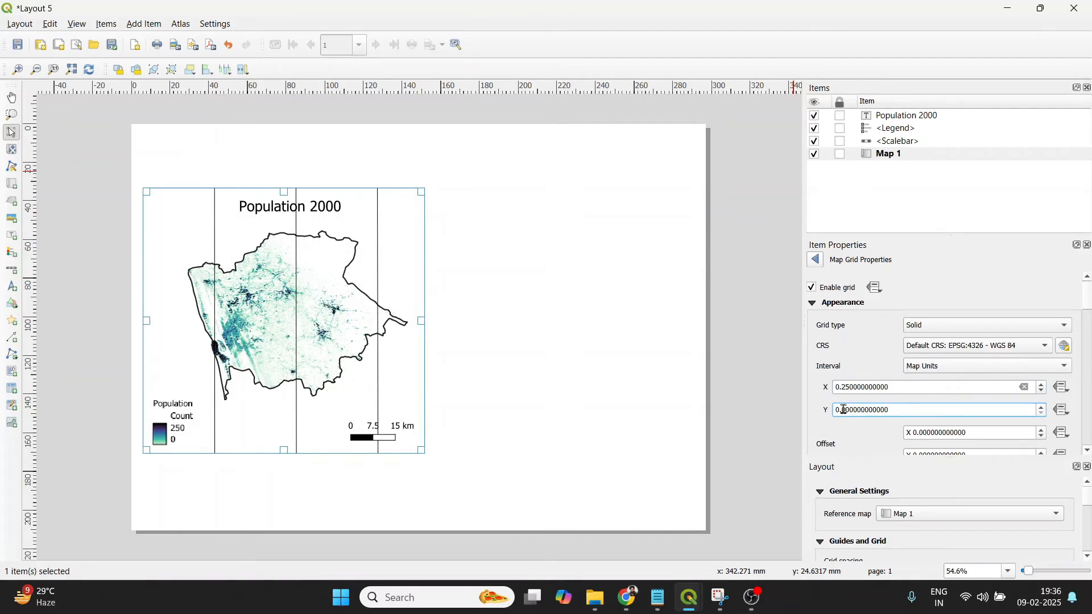
text(25)
click(875, 387)
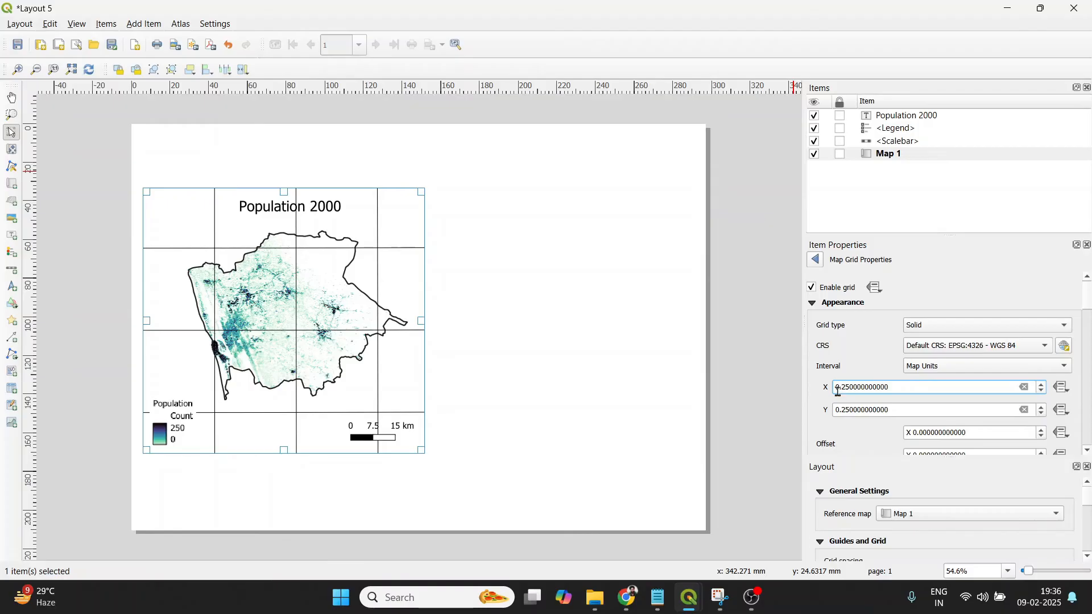
drag(836, 387, 856, 391)
click(848, 390)
drag(835, 390, 846, 390)
drag(843, 410, 864, 411)
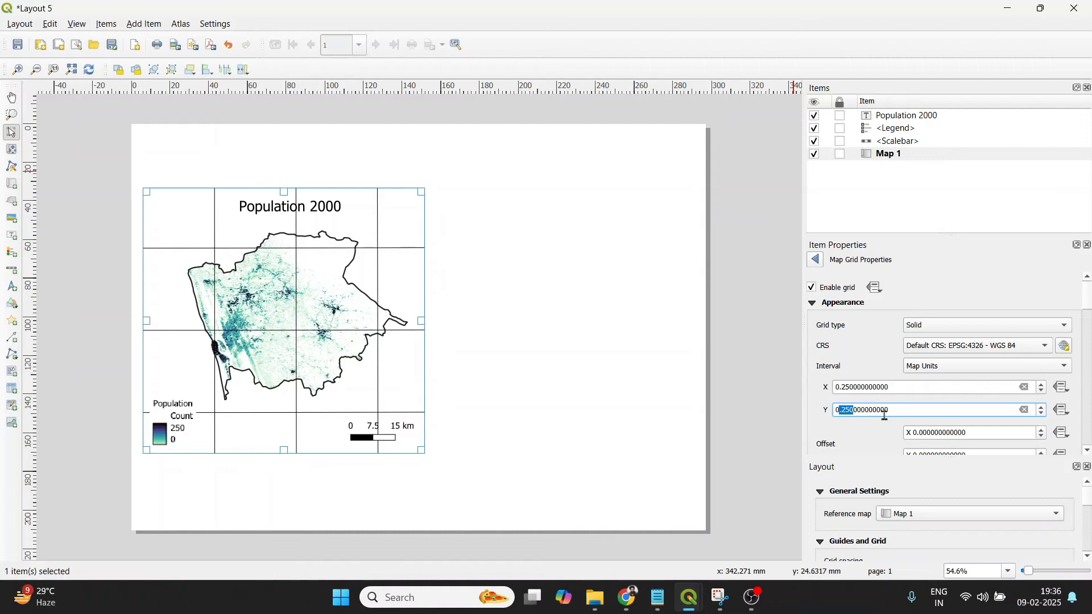
click(894, 388)
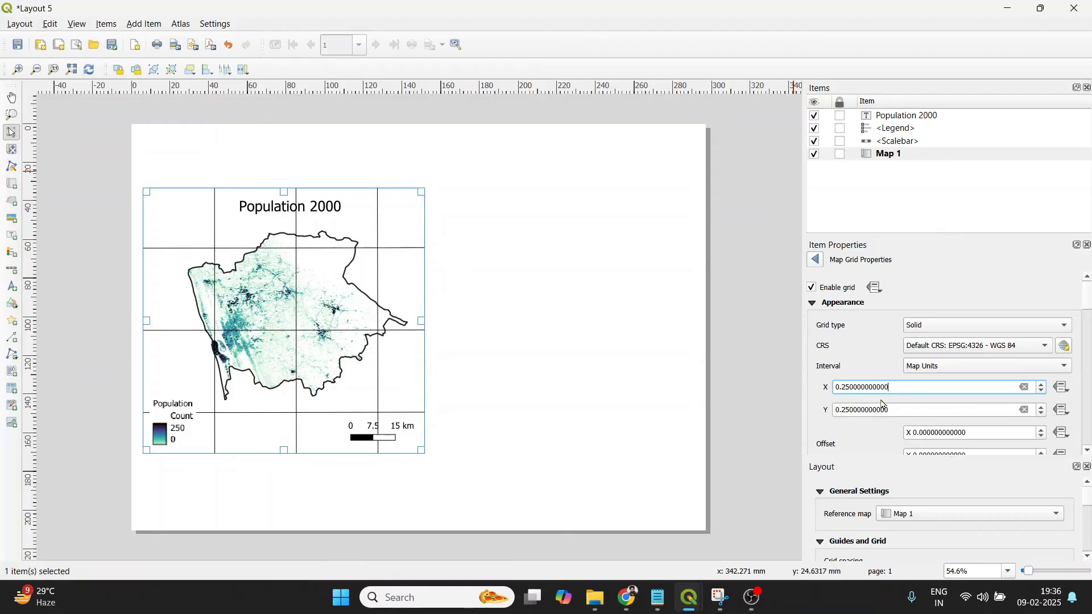
click(987, 351)
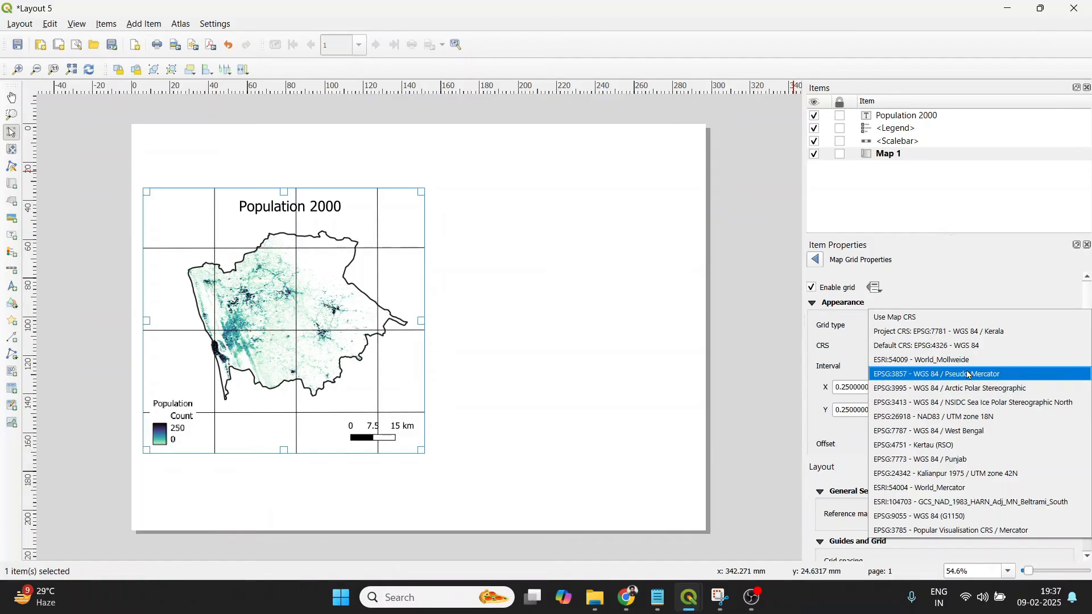
click(853, 342)
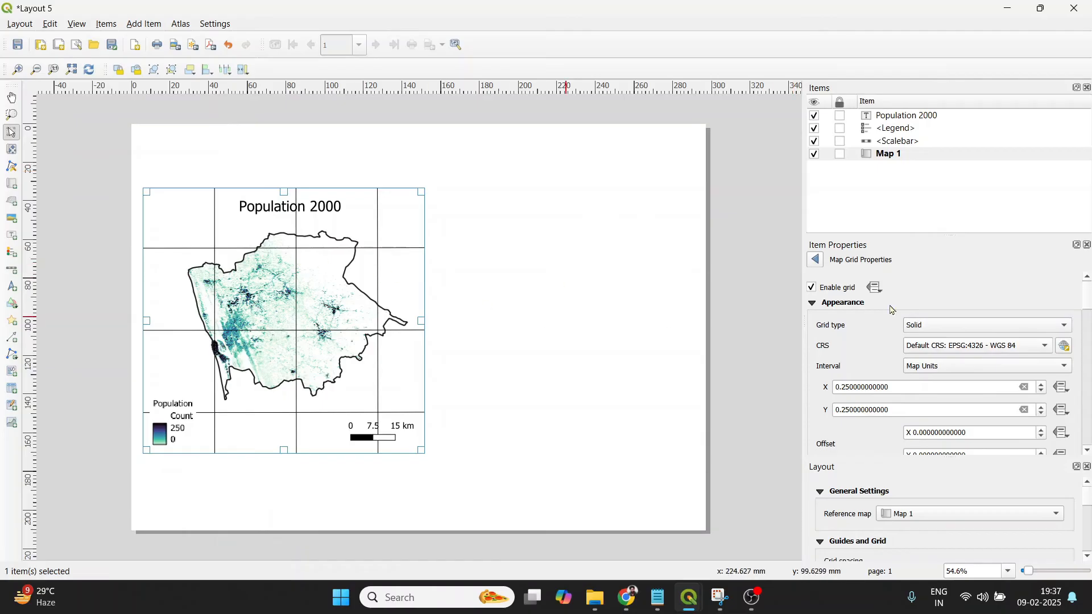
Lower the opacity of the grid's line style until the lines are almost transparent
drag(1088, 299, 1089, 321)
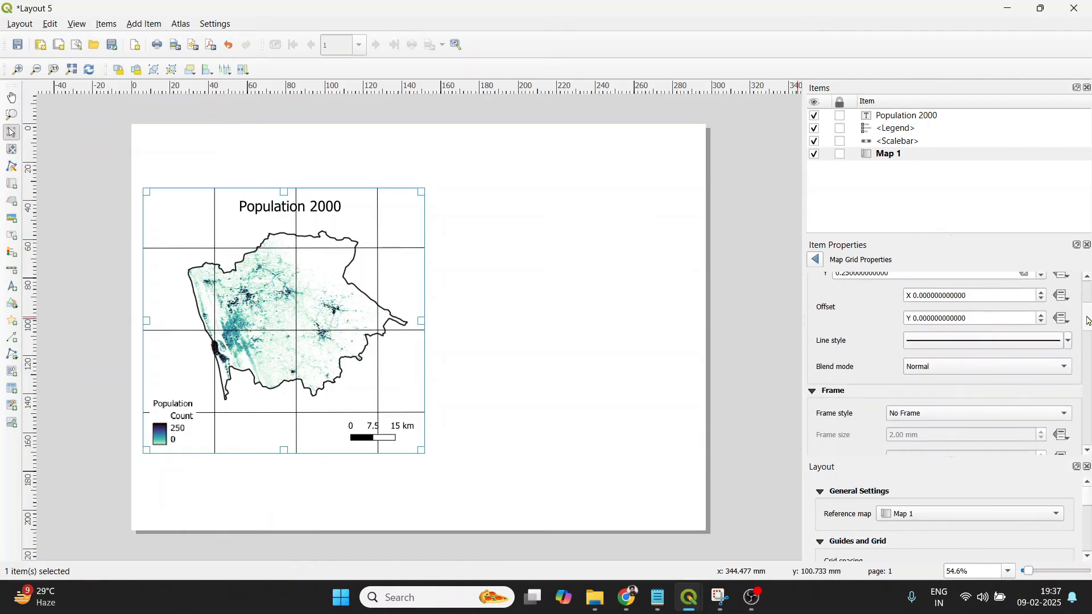
click(1071, 346)
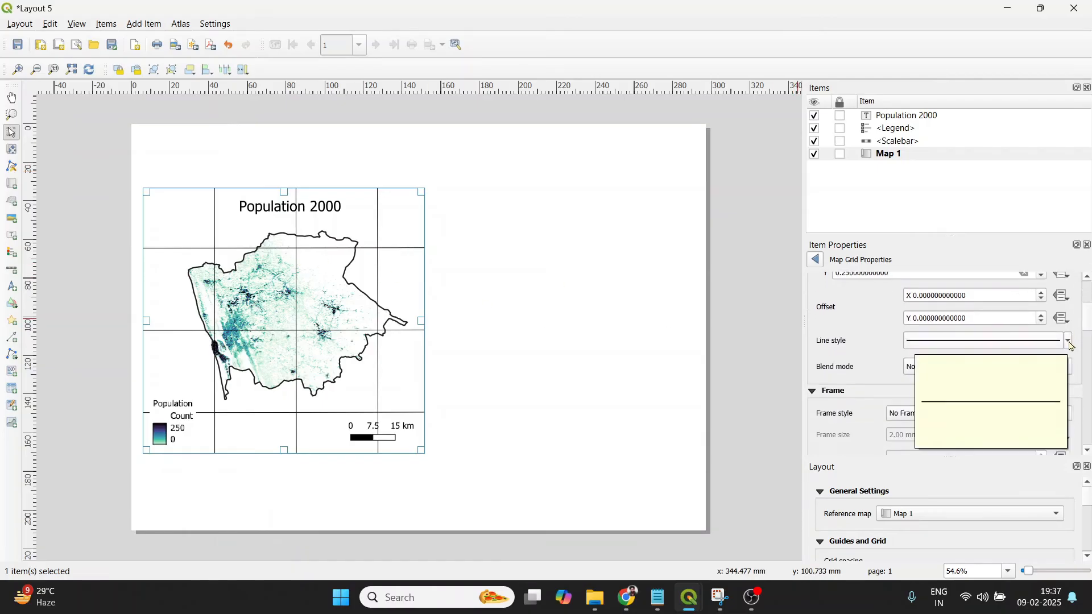
click(1002, 202)
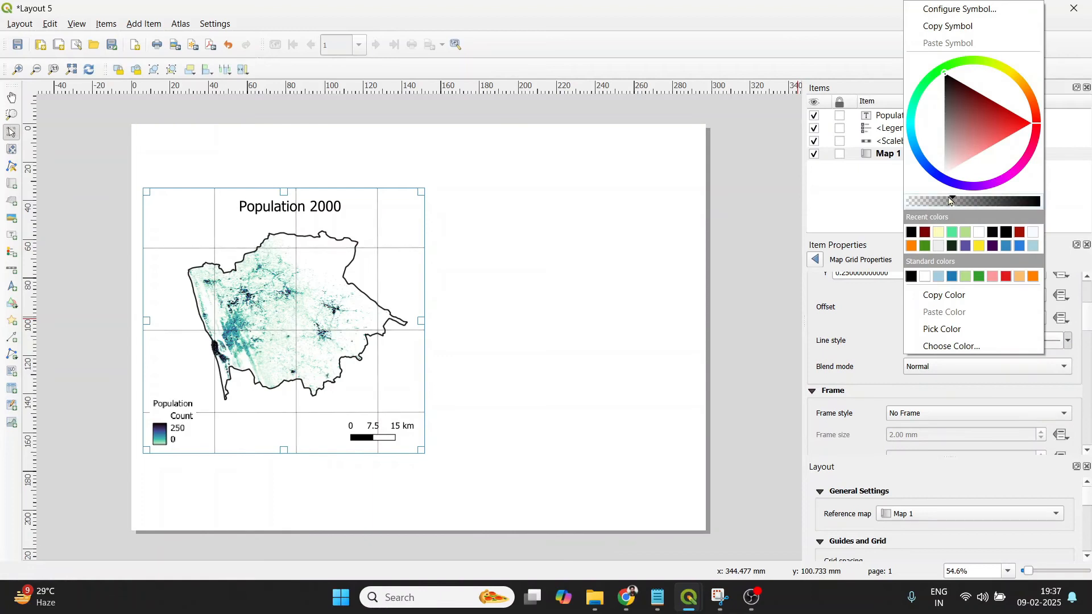
drag(1002, 202, 924, 203)
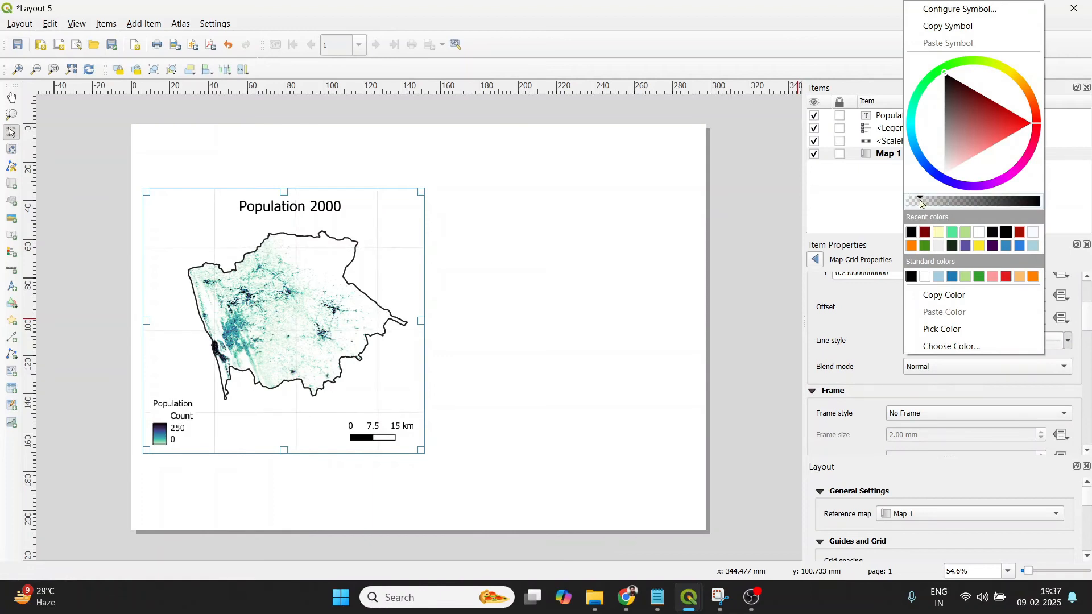
click(862, 323)
Set the grid's frame style to Interior Ticks with a frame line thickness of 1.00 mm
mouse_move(1089, 325)
mouse_down()
mouse_move(1089, 369)
mouse_move(1089, 340)
mouse_up()
click(990, 323)
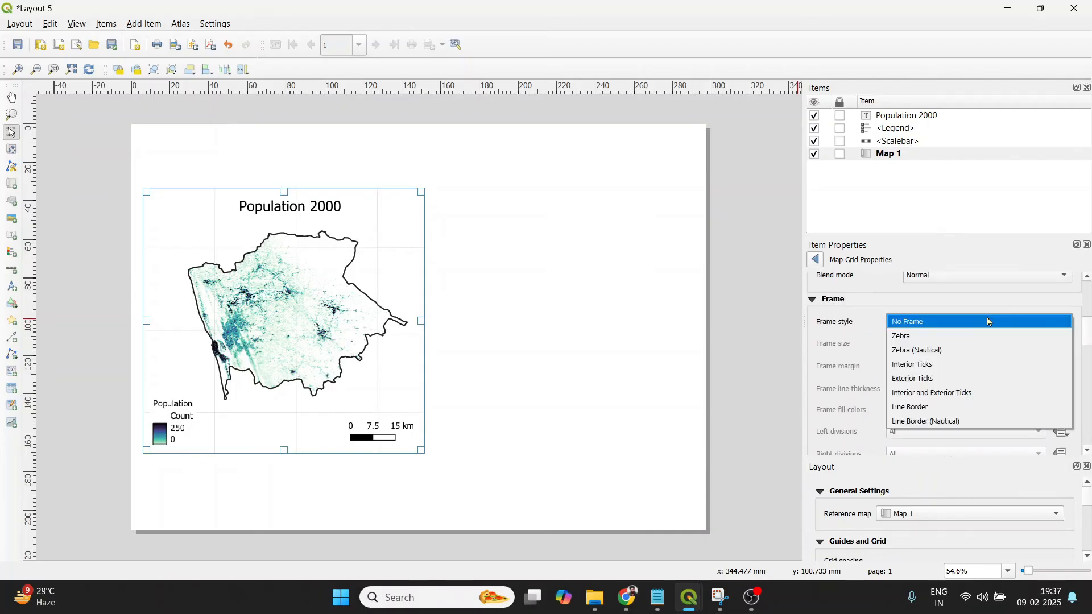
click(965, 367)
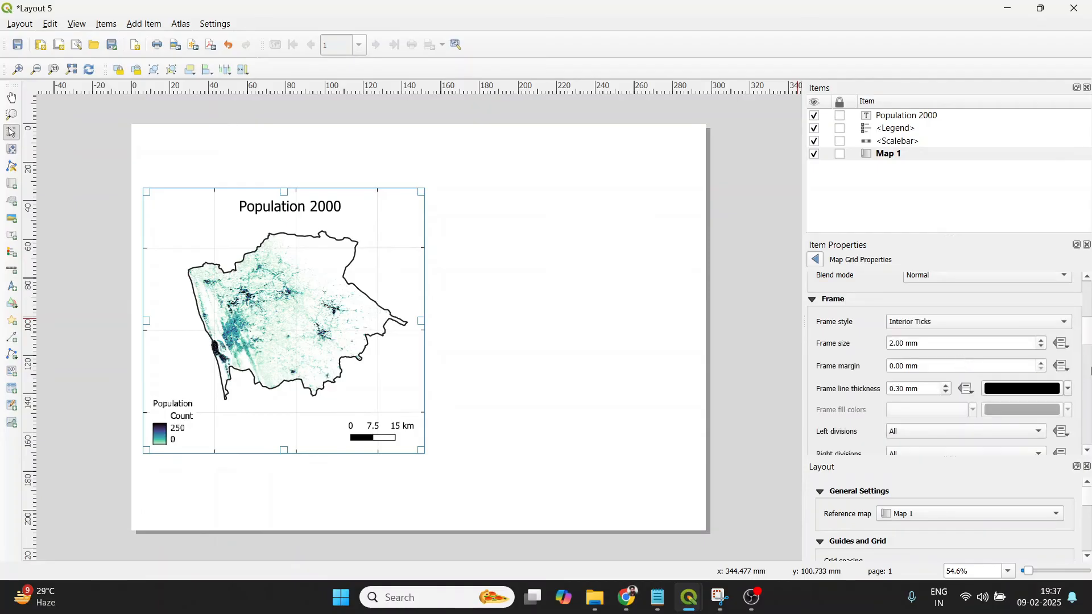
click(944, 392)
click(947, 386)
Make the grid's frame line colour partly transparent and reduce the frame line thickness
click(1069, 390)
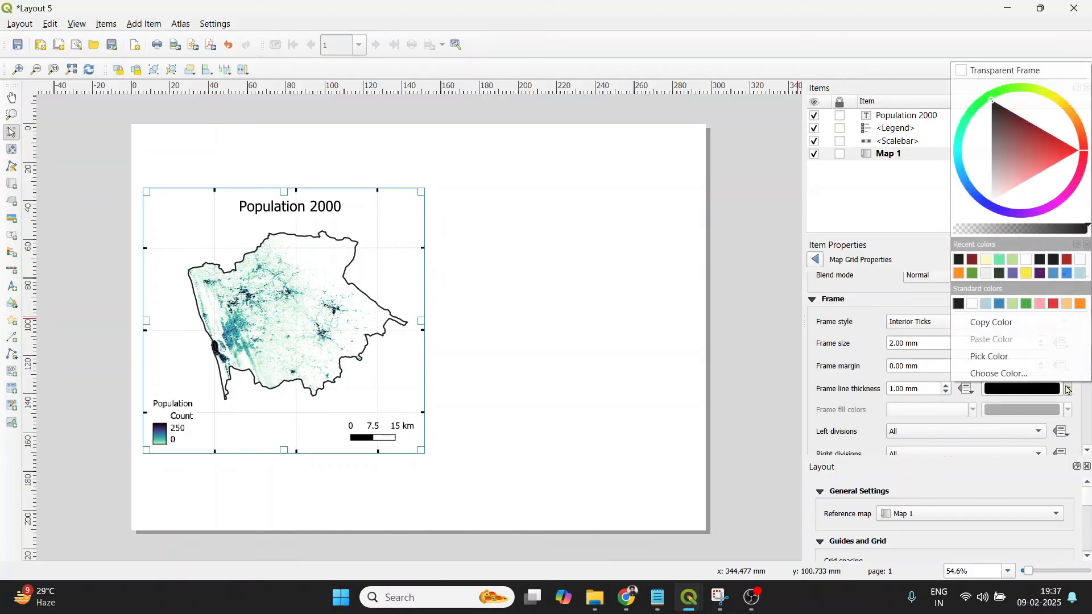
drag(1057, 229, 999, 229)
click(883, 355)
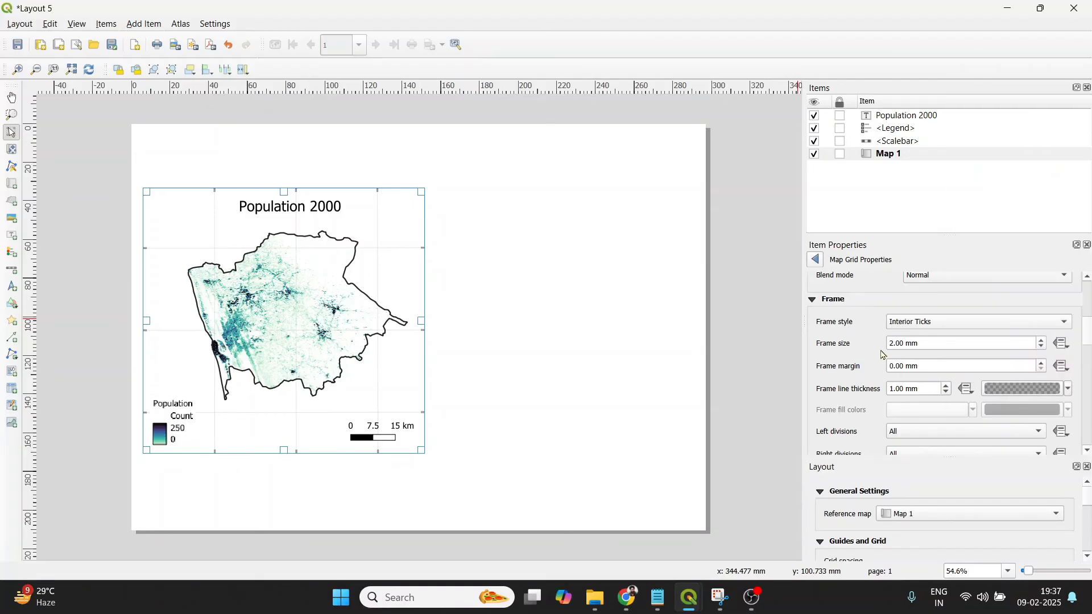
click(947, 393)
Enable Draw Coordinates for the grid and place the left and right coordinates inside the frame
drag(1090, 340, 1090, 379)
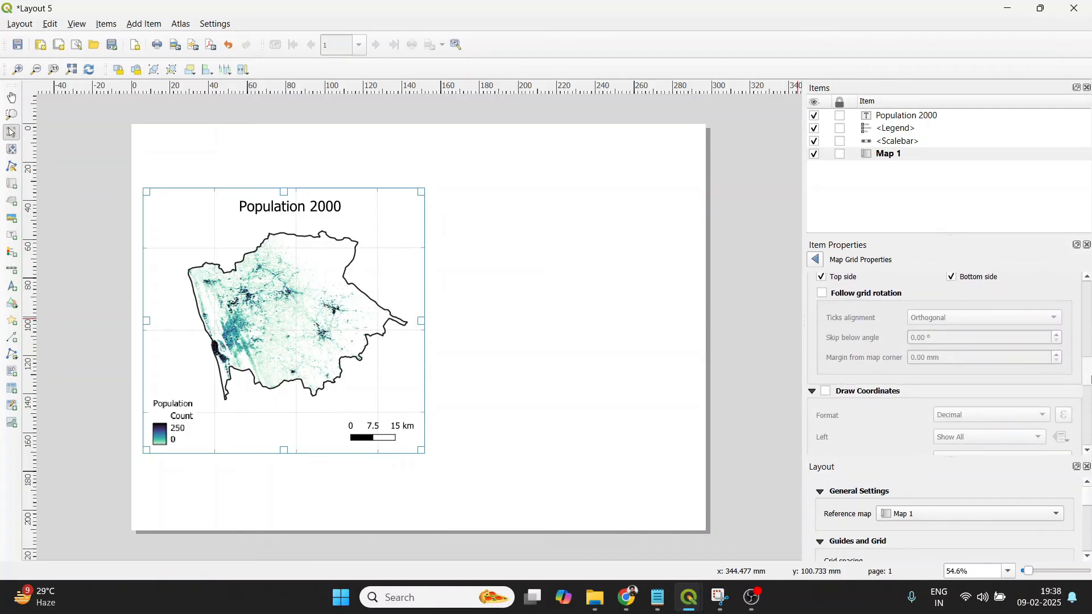
scroll(919, 356, down, 3)
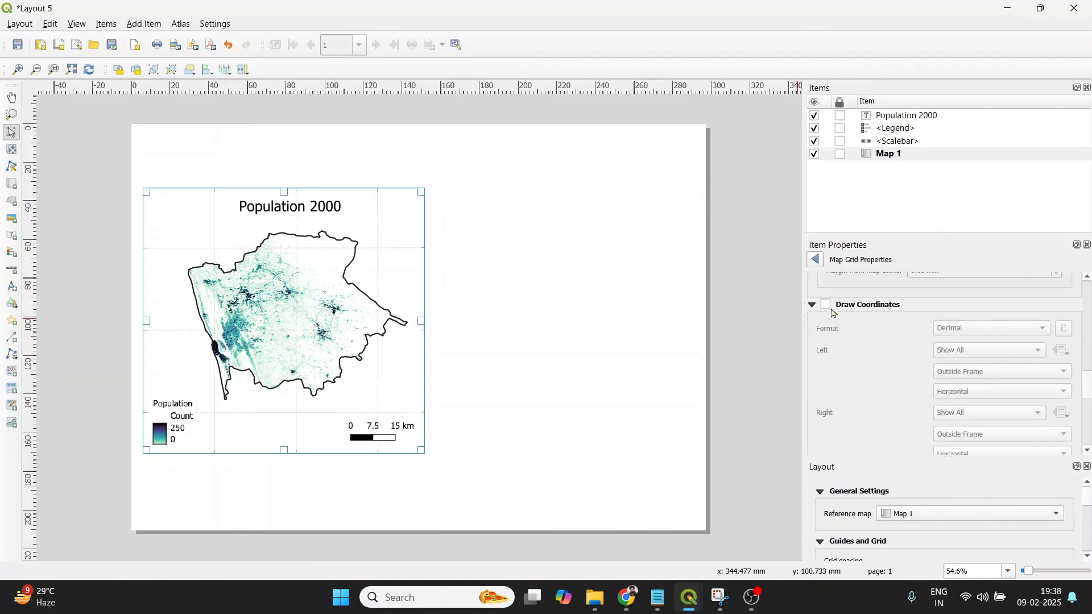
click(826, 306)
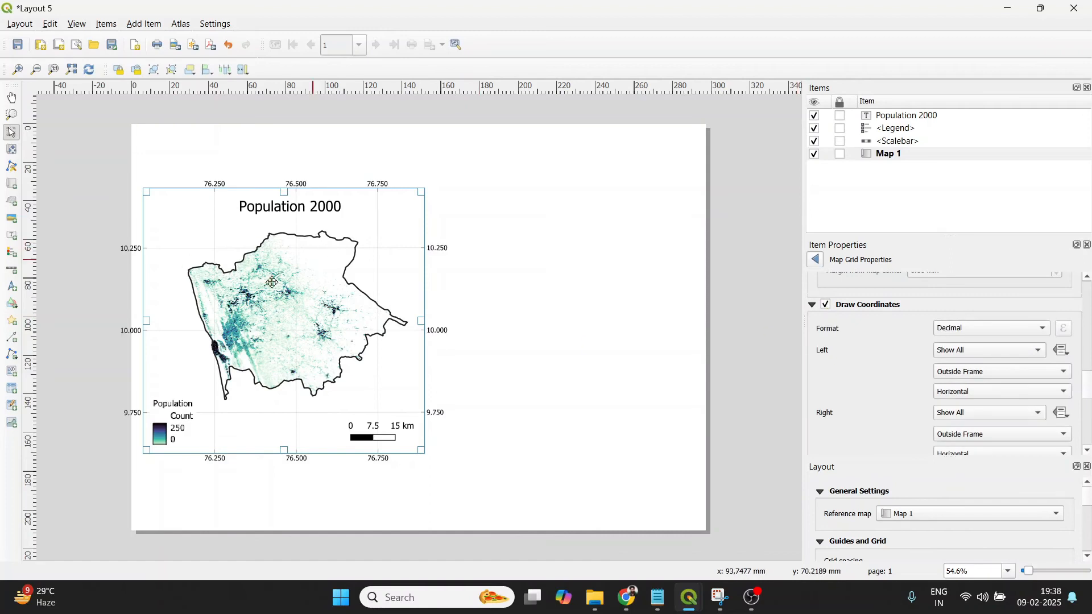
click(955, 373)
click(967, 368)
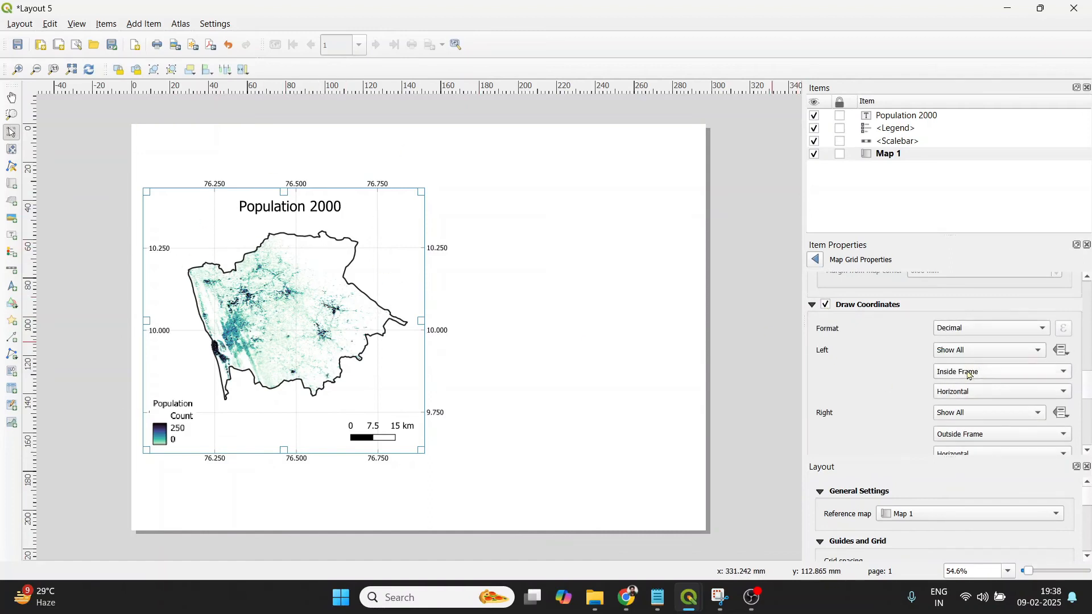
click(985, 437)
click(973, 418)
Place the grid's top and bottom coordinates inside the frame
scroll(1089, 394, down, 2)
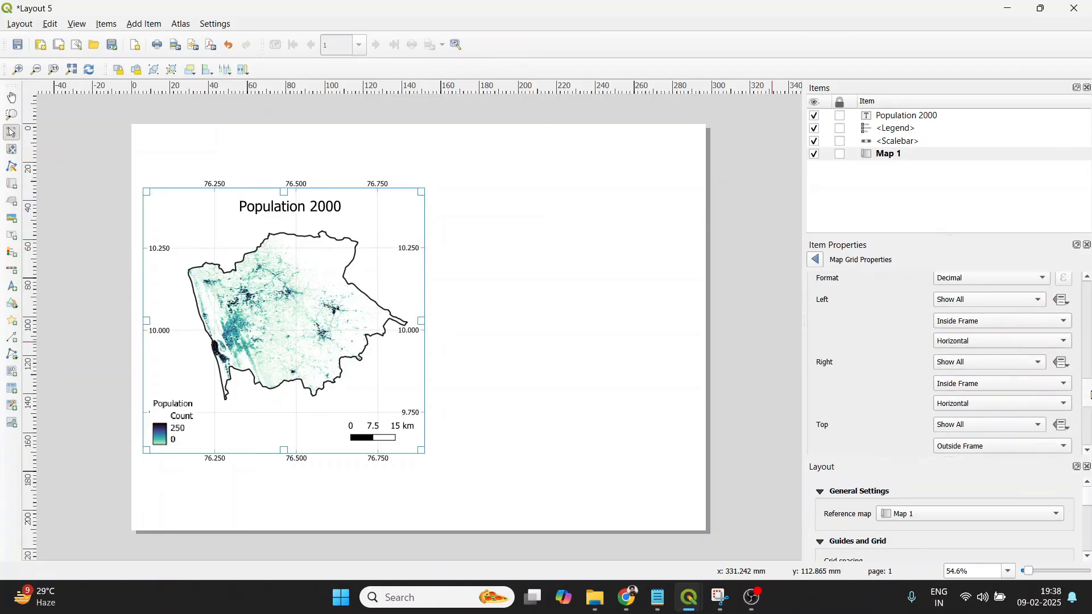
scroll(1089, 394, down, 1)
click(1002, 414)
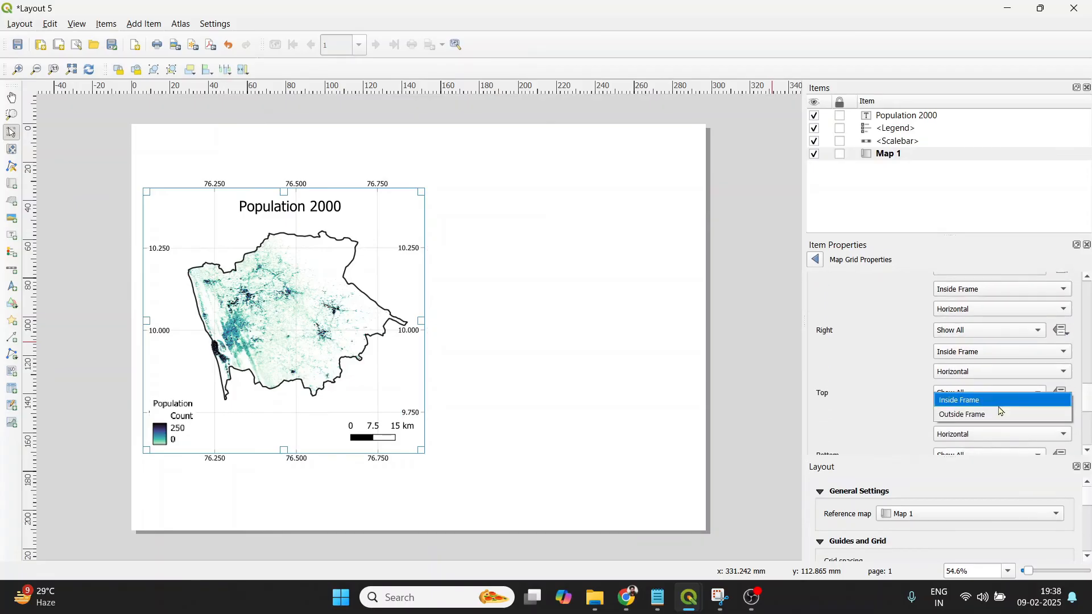
click(1000, 406)
scroll(1089, 411, down, 2)
click(1002, 402)
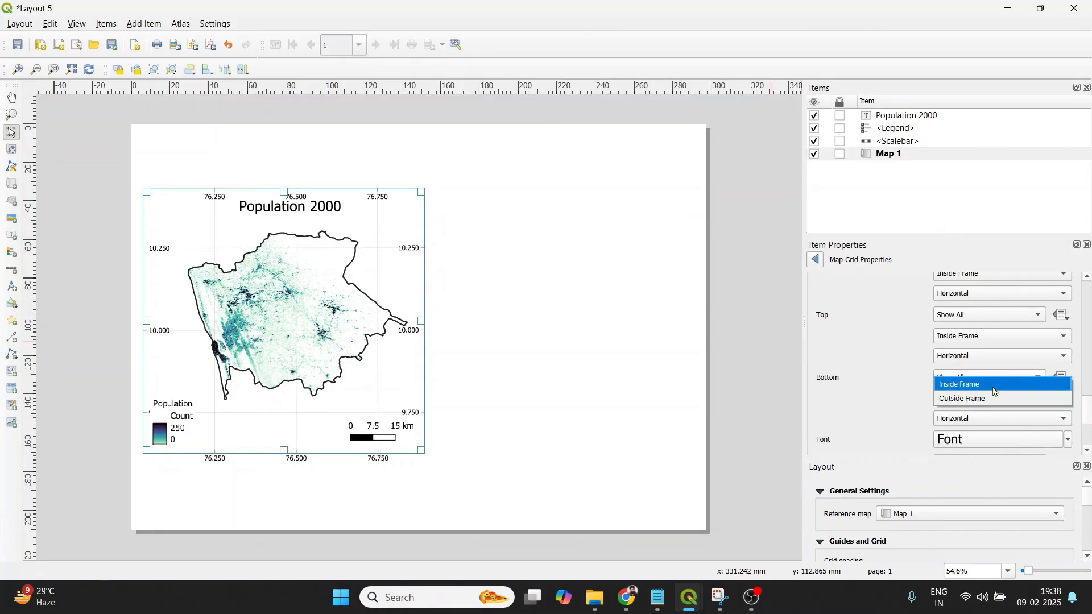
click(1001, 391)
Set the font size of the grid coordinates to 8 points
scroll(1088, 403, up, 3)
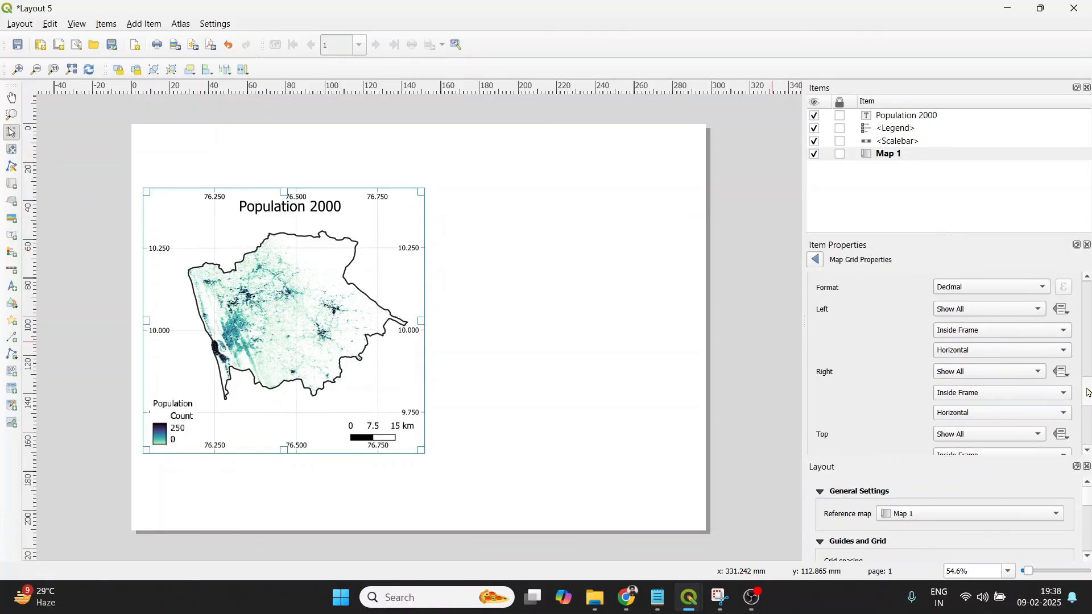
scroll(964, 410, down, 2)
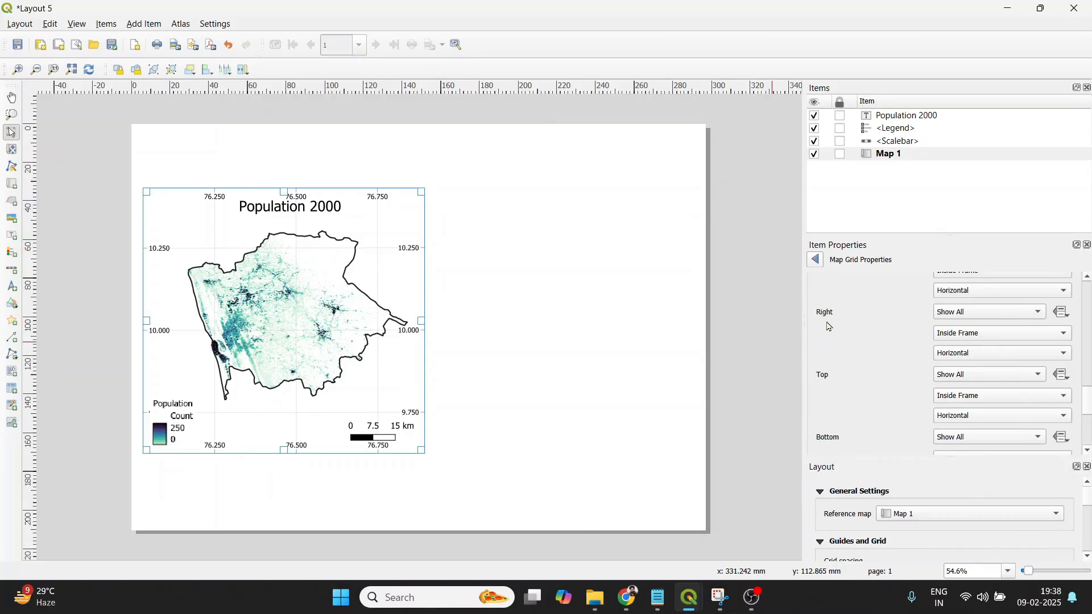
drag(1090, 408, 1090, 422)
click(1068, 403)
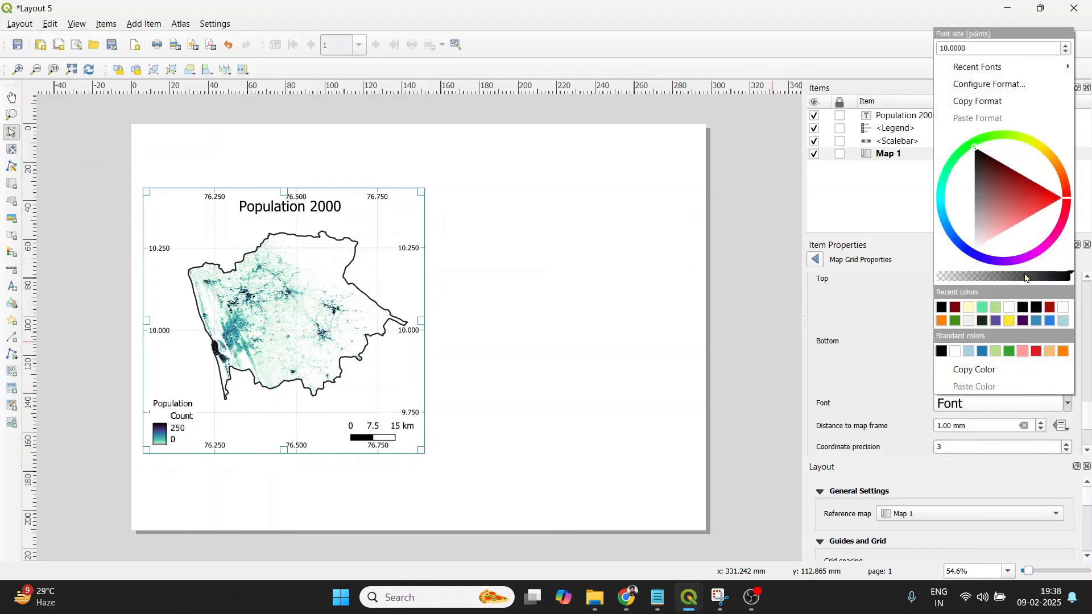
click(1065, 52)
click(1065, 53)
click(1065, 52)
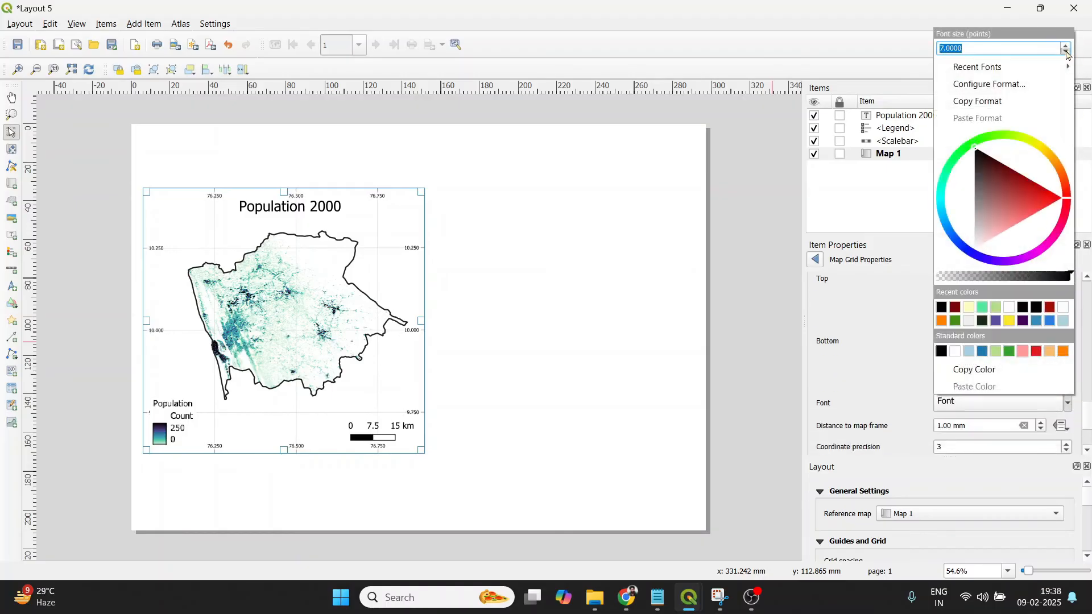
click(1065, 48)
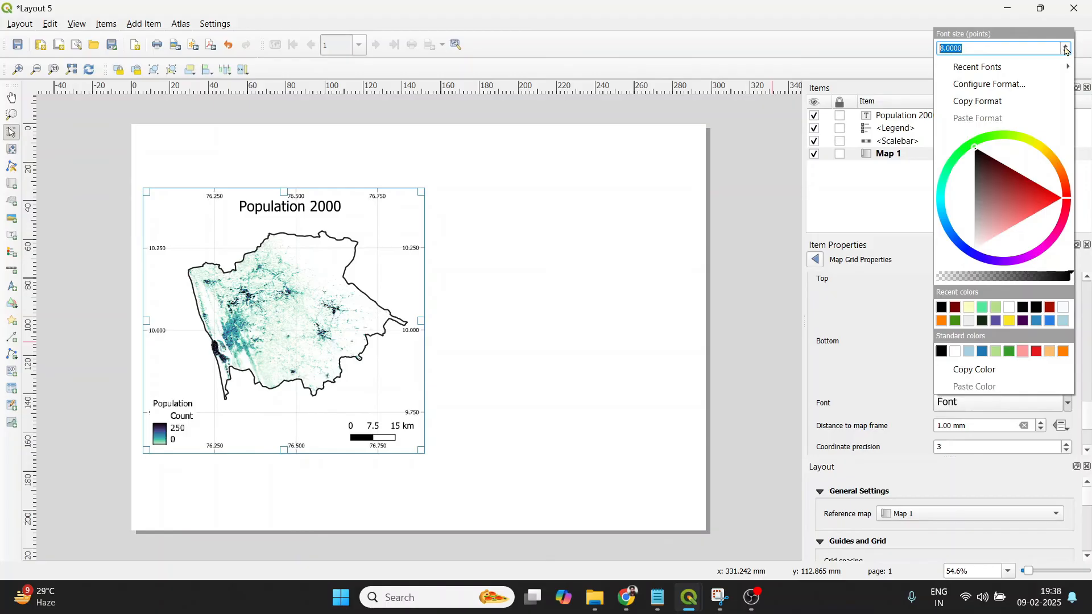
click(1066, 48)
click(1065, 53)
Make the grid coordinate text partly transparent and deselect the map
drag(1062, 282, 1034, 284)
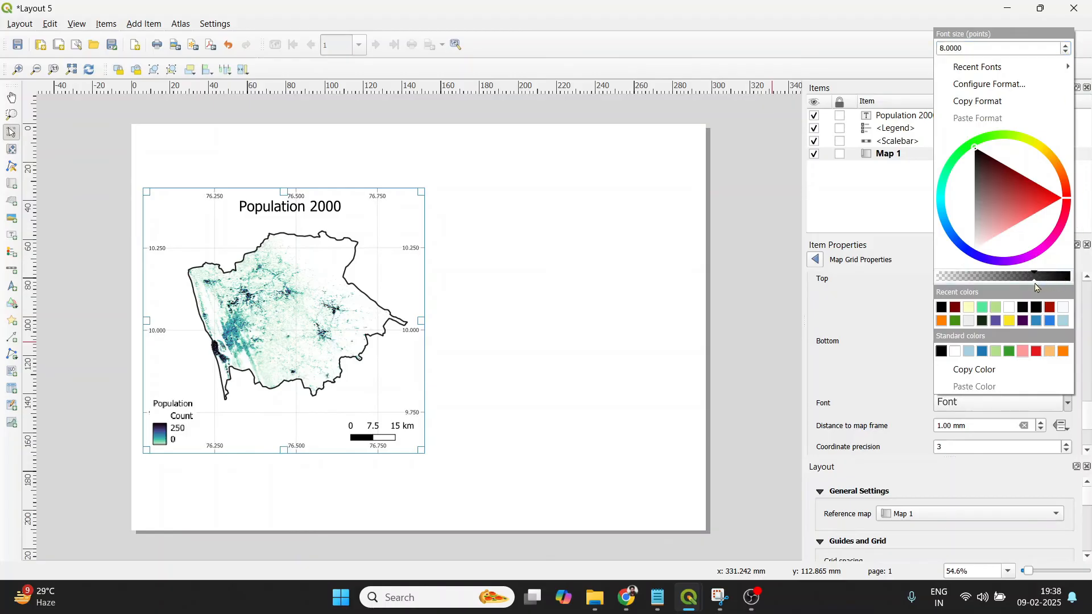
click(775, 366)
click(779, 366)
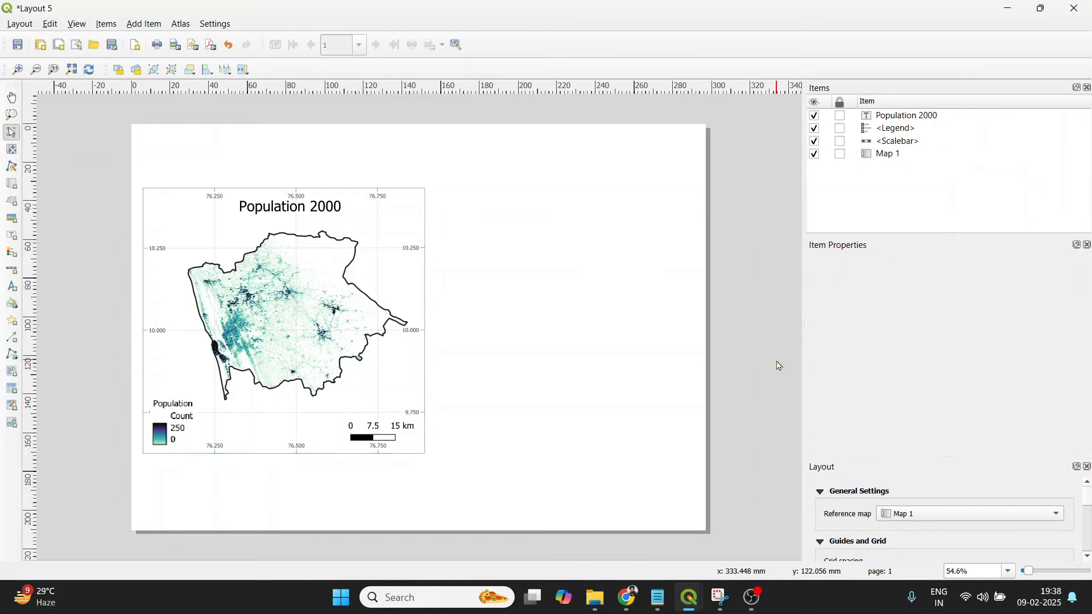
Cut and paste the legend to bring it to the front, and move it back into the map frame's lower-left corner
click(175, 421)
key(ctrl+x)
key(ctrl+v)
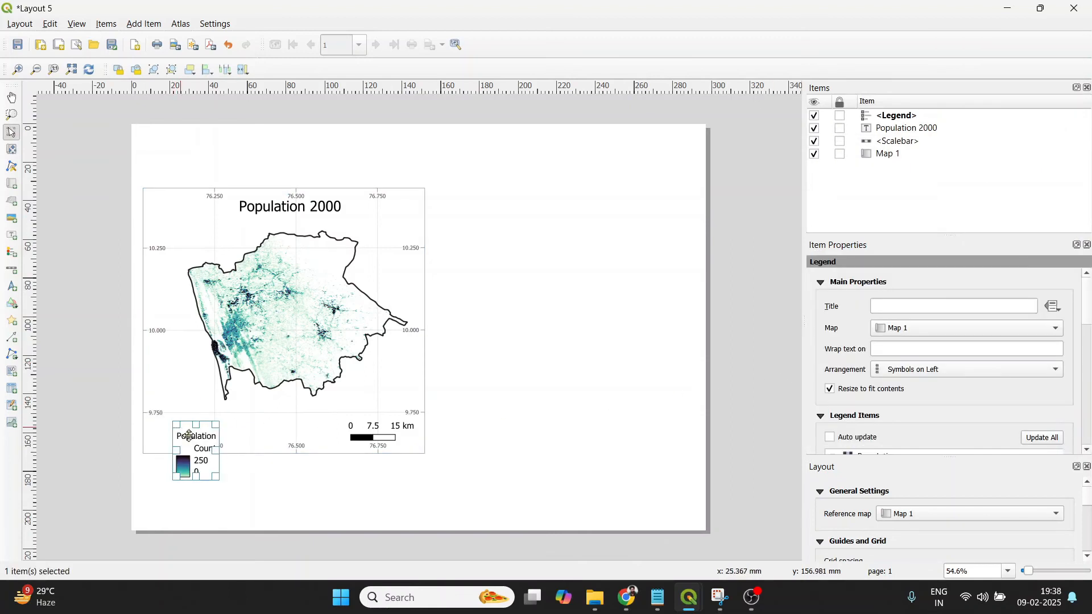
drag(187, 442, 164, 419)
click(500, 338)
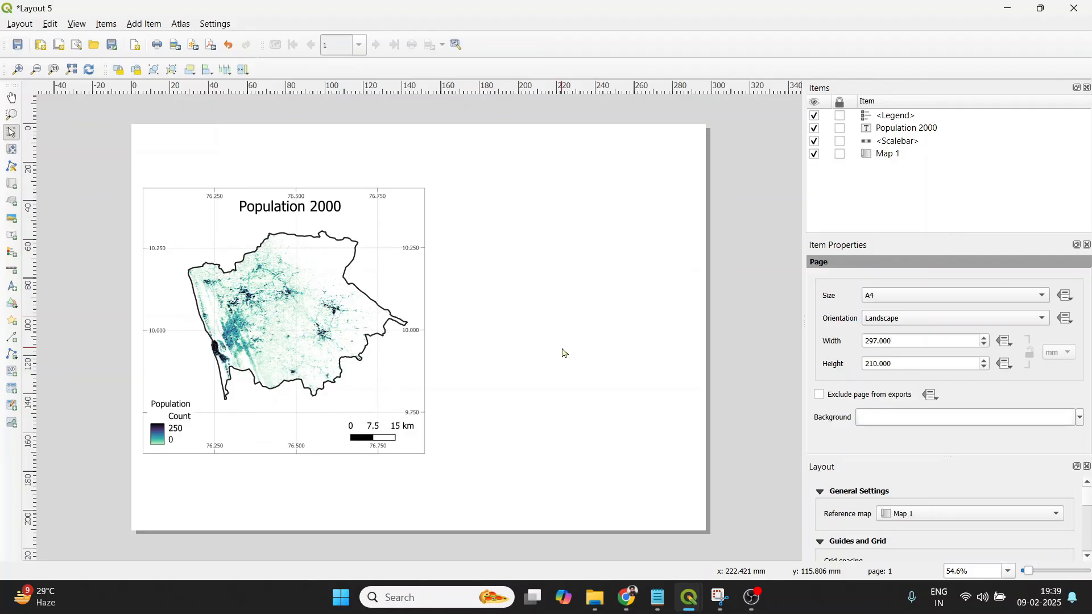
Lock the layers and the layer styles of the Population 2000 map
click(890, 157)
drag(1087, 316, 1087, 345)
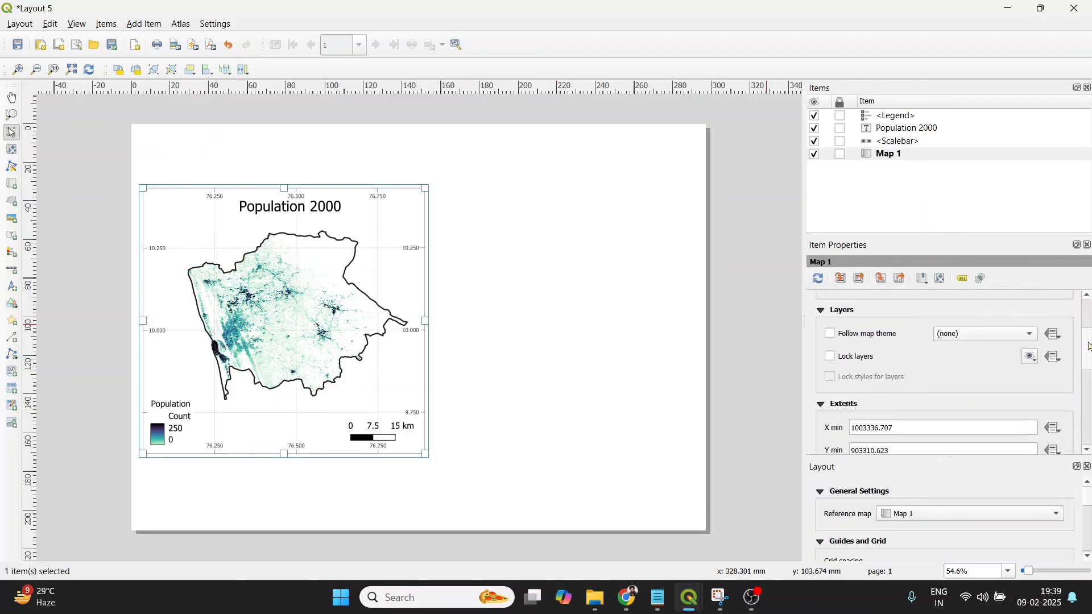
click(828, 357)
click(839, 380)
Switch to the main QGIS project window, hide the District_polygon and both population layers, and return to the layout
click(1008, 8)
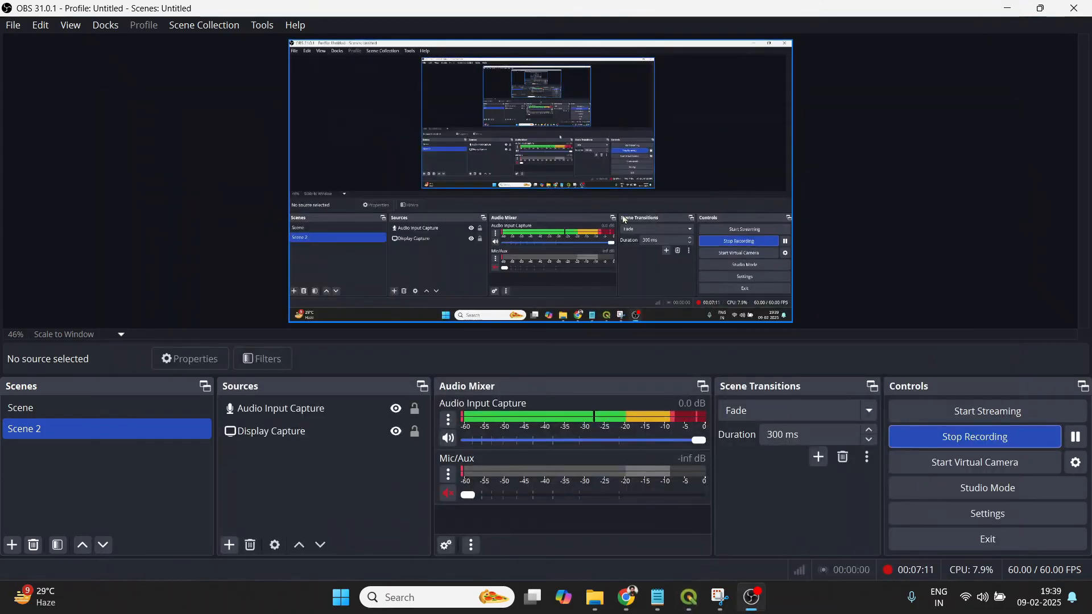
click(1006, 8)
click(1006, 8)
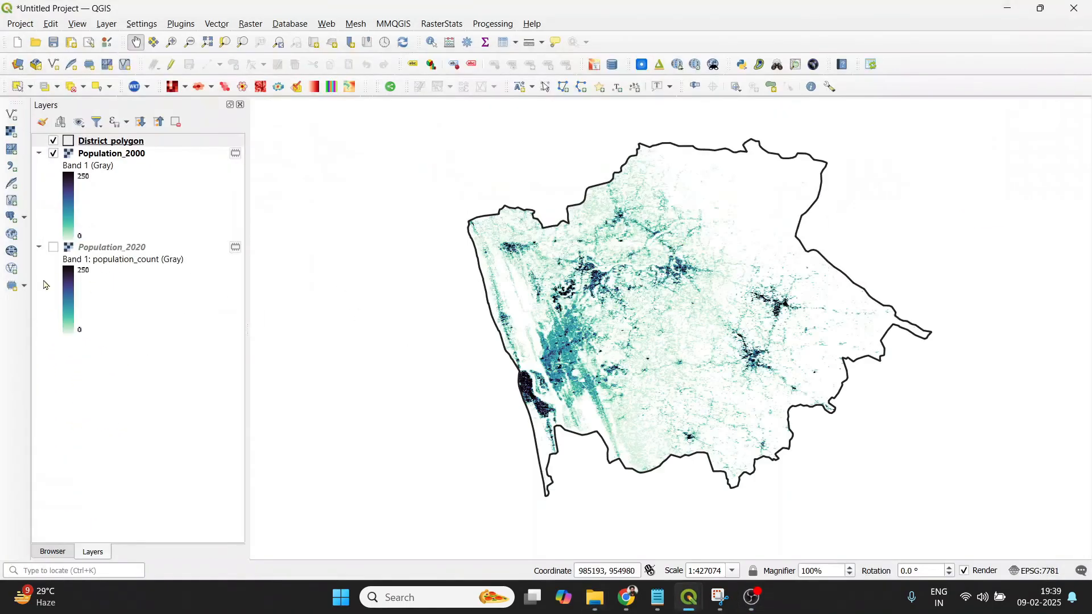
click(53, 247)
click(53, 154)
click(53, 141)
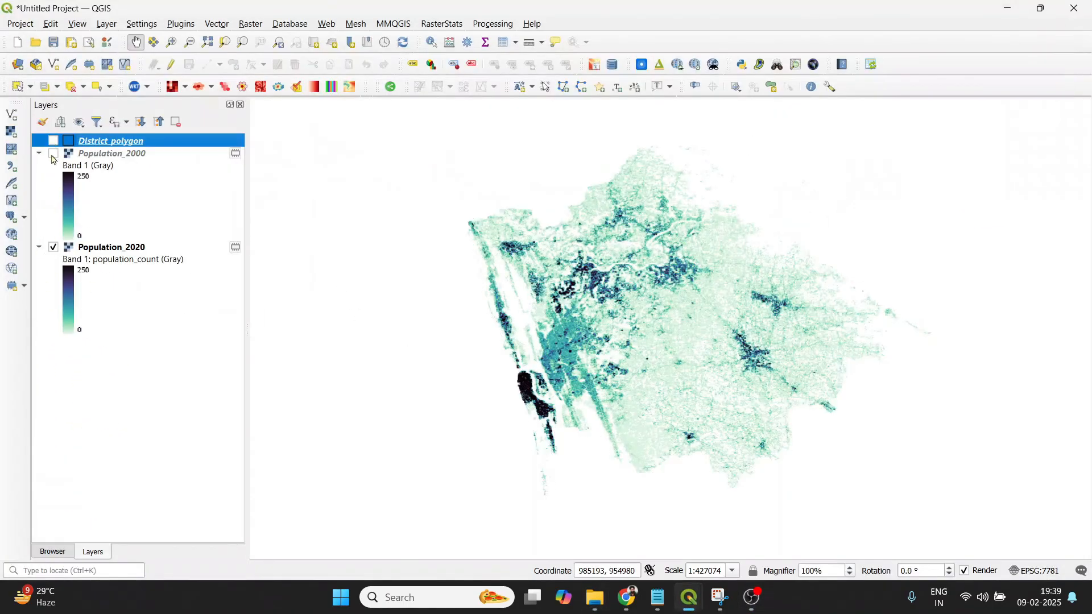
click(53, 247)
click(744, 543)
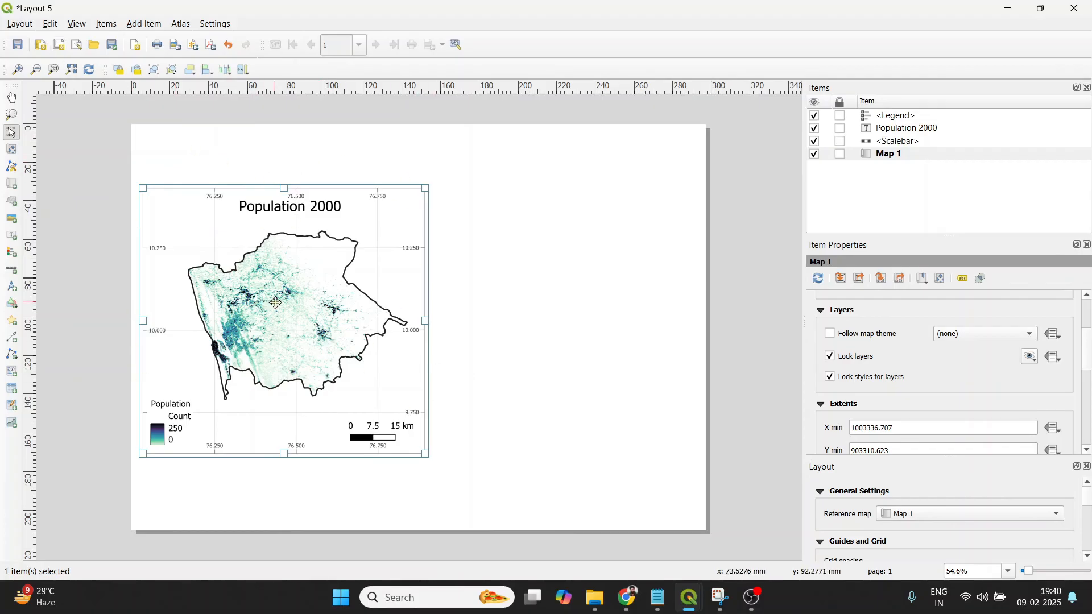
Save the layout as a template named map_template in the Multiple Map_Plots folder, replacing the existing file
click(19, 25)
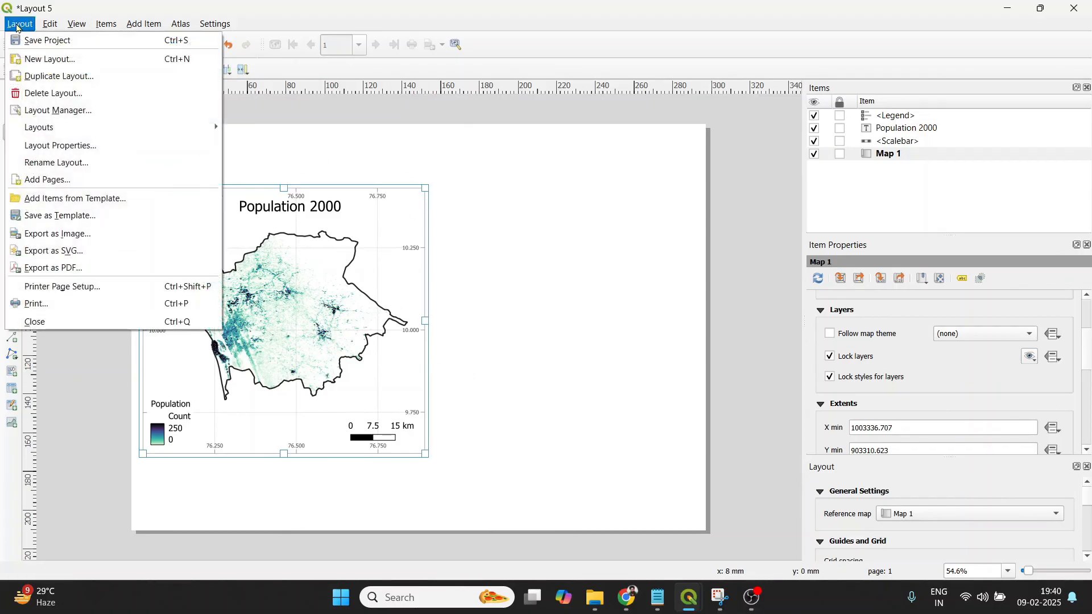
click(87, 220)
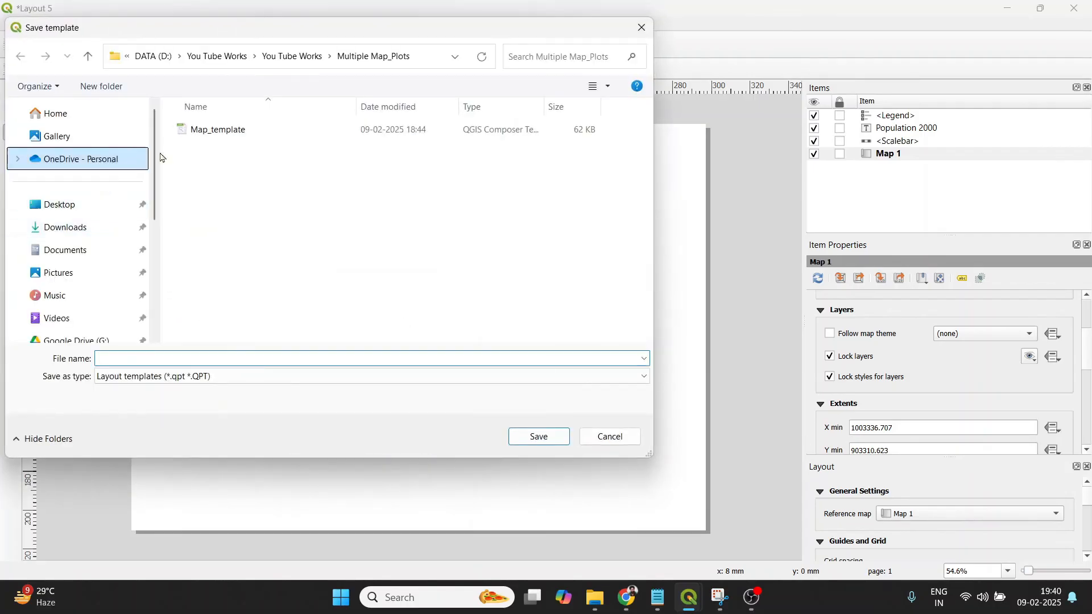
text(map)
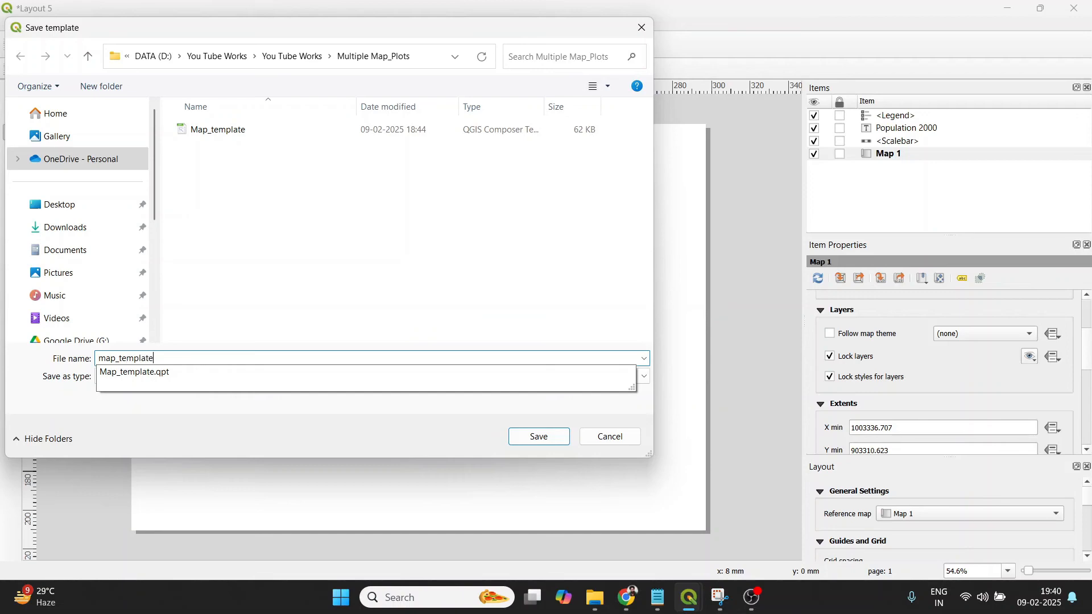
text(_template)
click(554, 444)
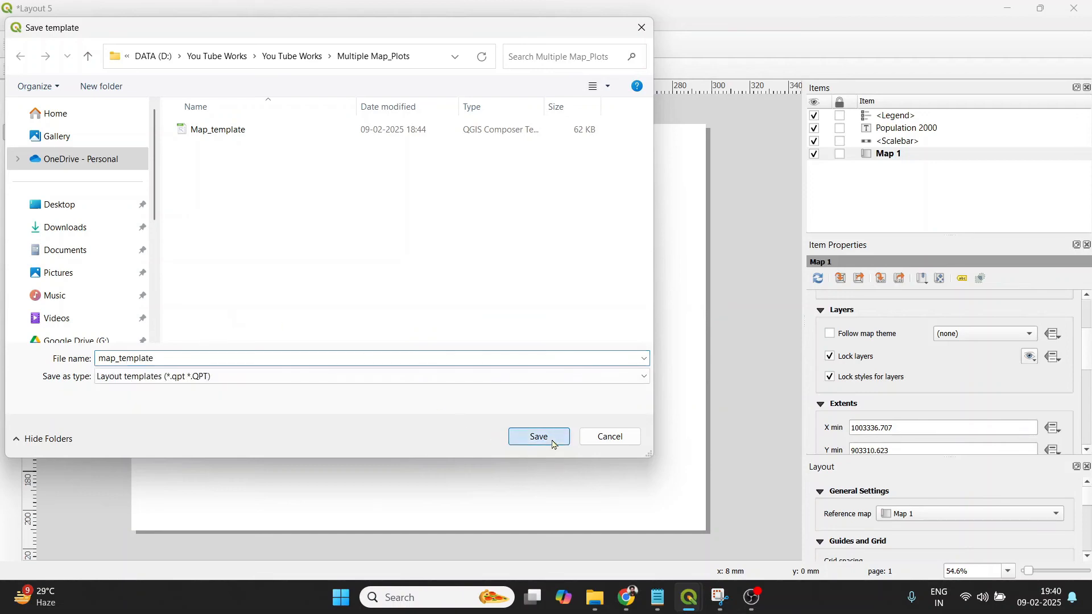
click(576, 298)
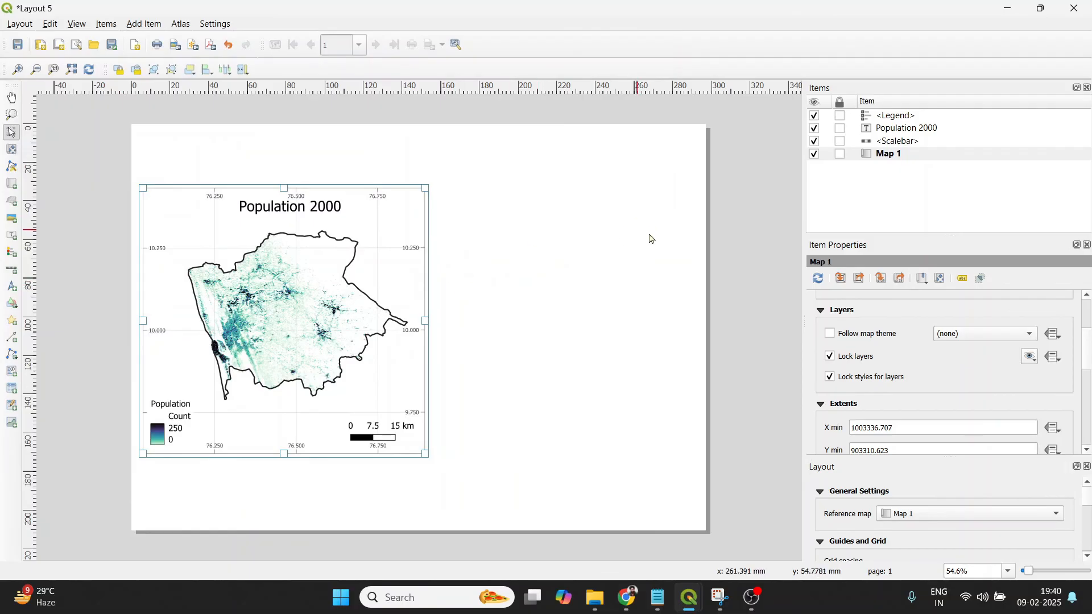
Add the items from Map_template to the layout and place the copied map group directly beside the original map
click(629, 228)
click(23, 25)
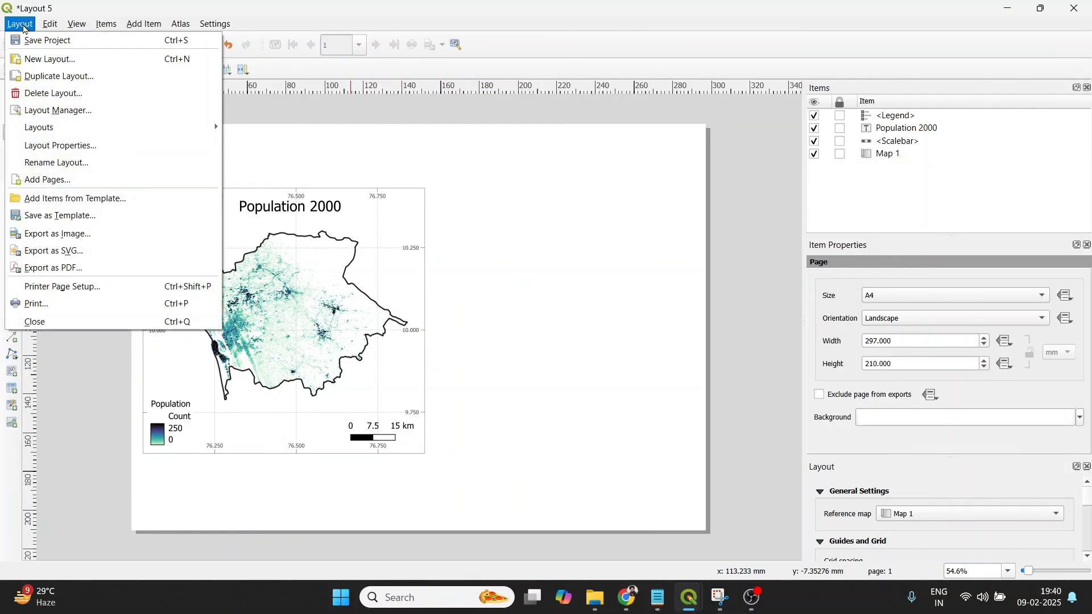
click(86, 204)
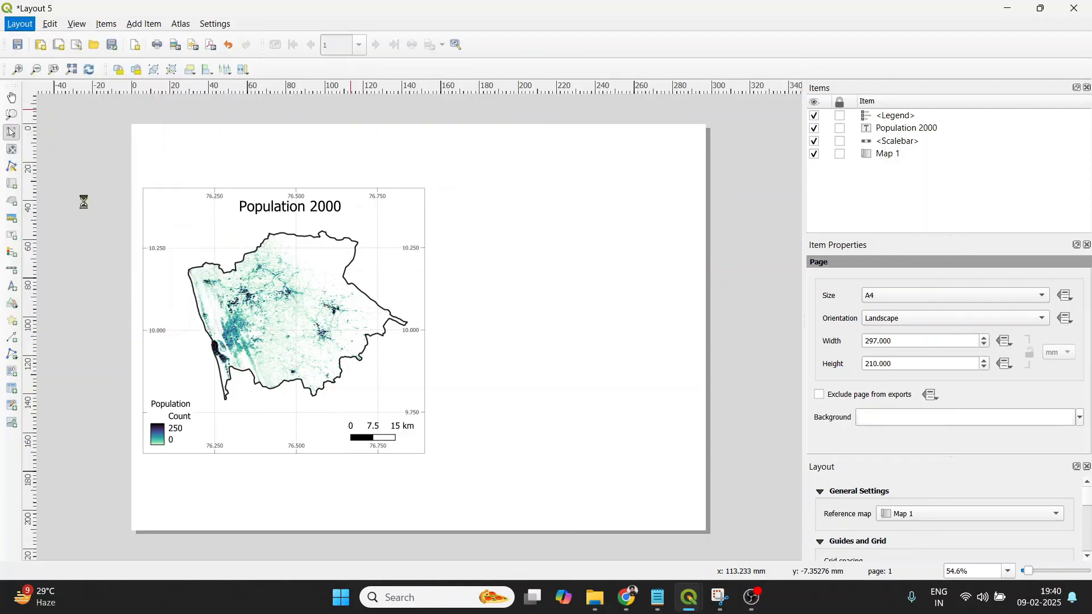
double_click(232, 138)
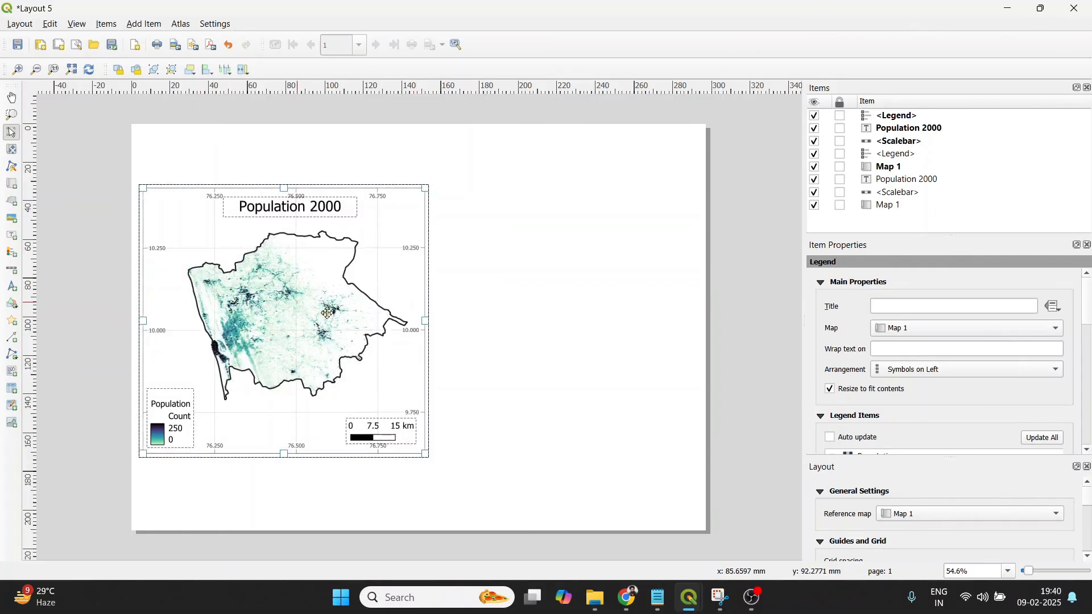
drag(305, 311, 554, 302)
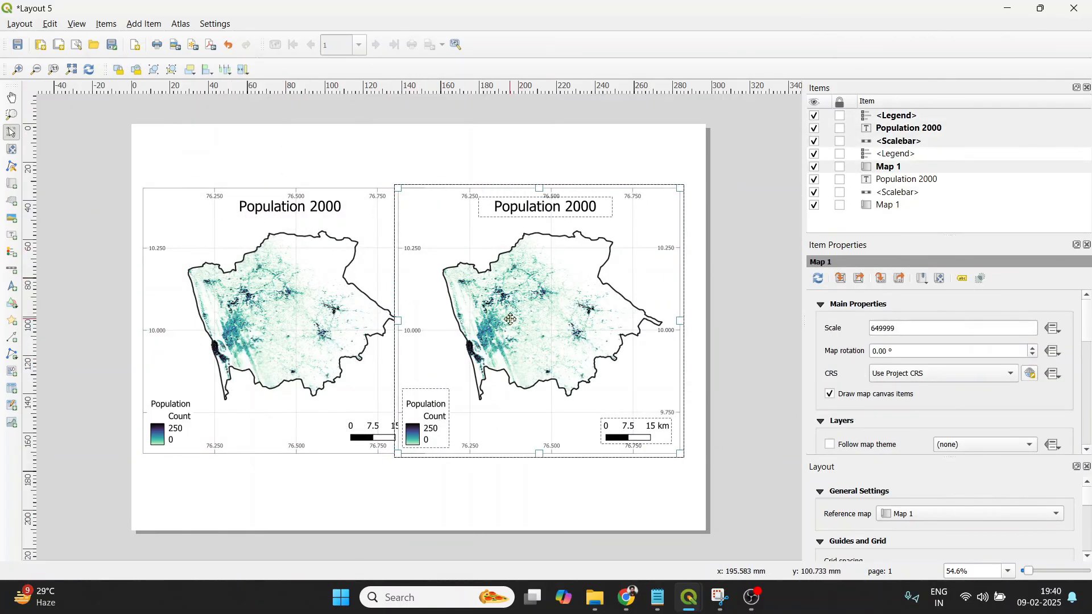
drag(510, 319, 531, 321)
click(502, 486)
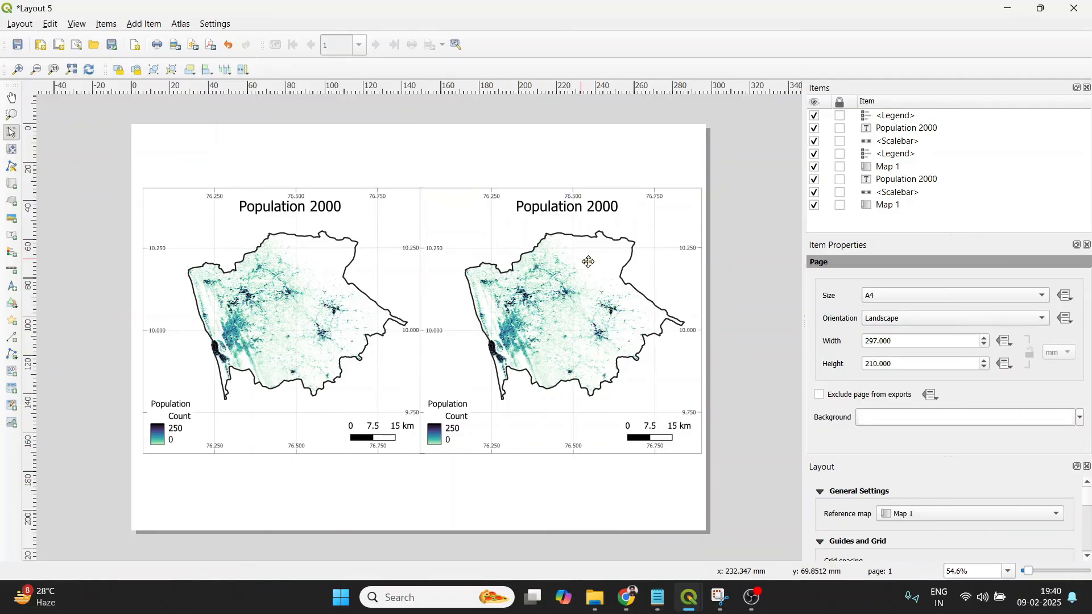
Change the title label of the copied map to Population 2020
click(604, 208)
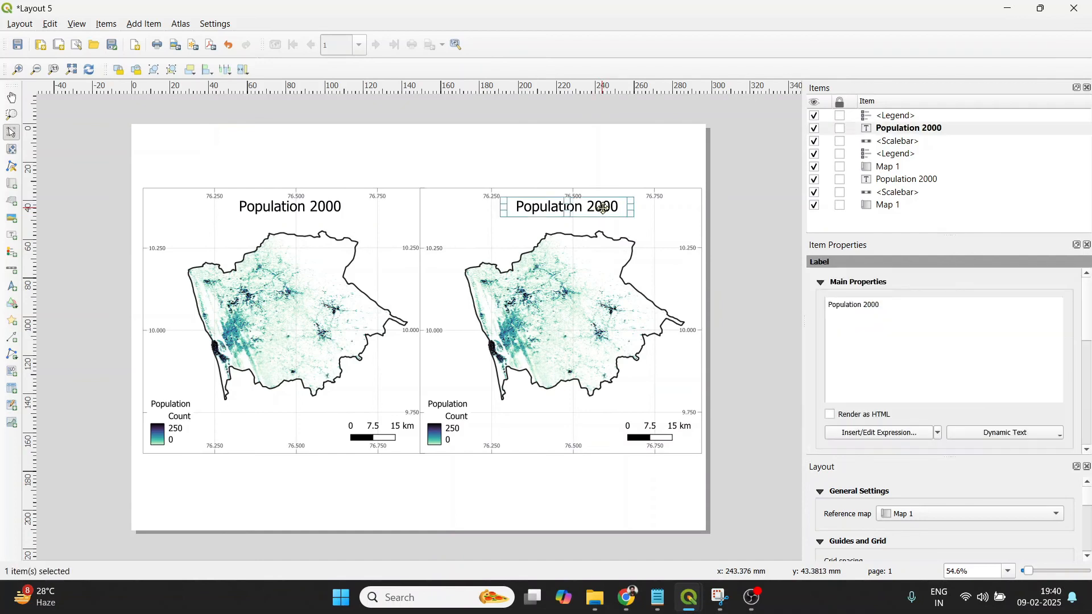
click(894, 306)
key(BackSpace)
key(BackSpace)
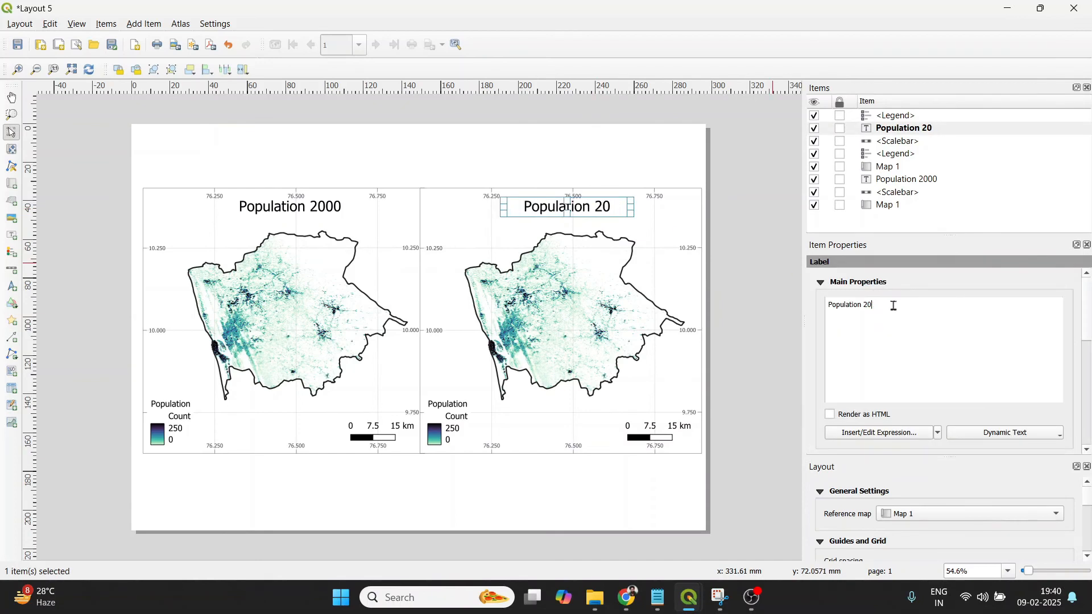
text(20)
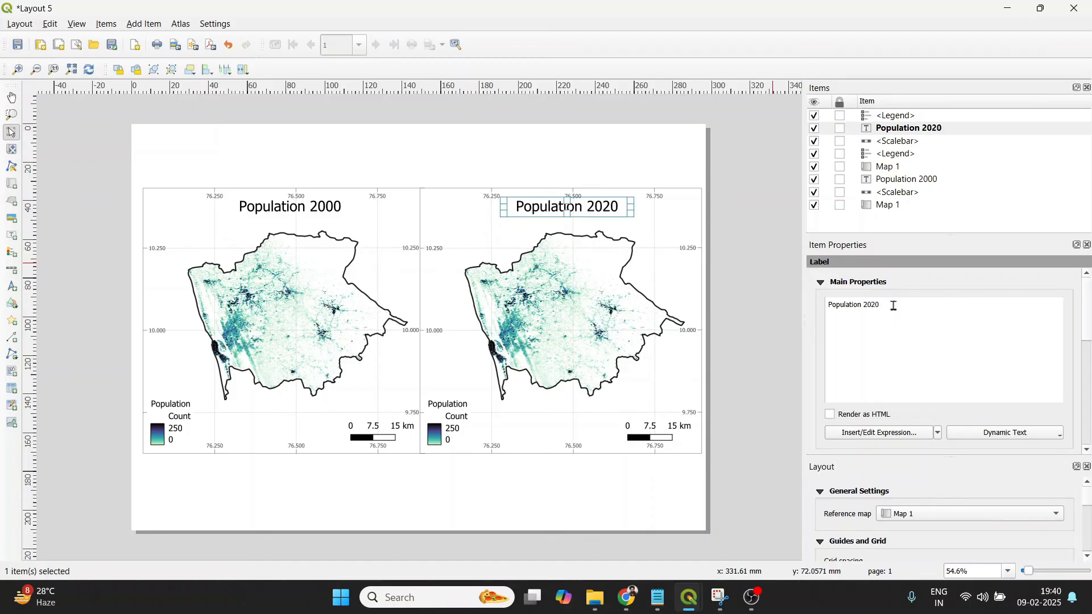
click(750, 358)
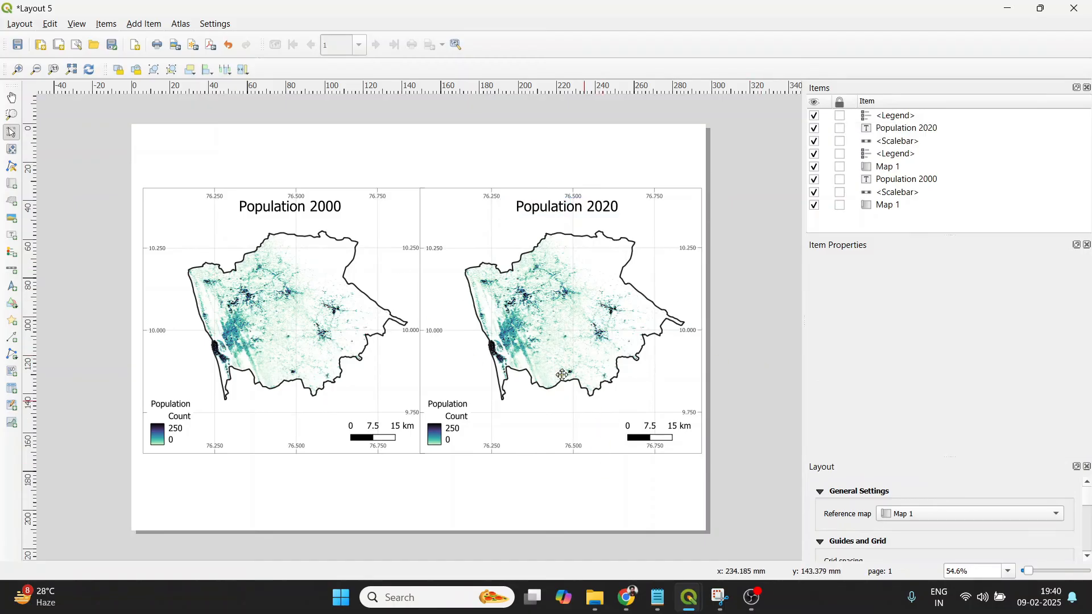
Select the copied map, show the District_polygon and Population_2020 layers in the main project window, and return to the layout
click(560, 330)
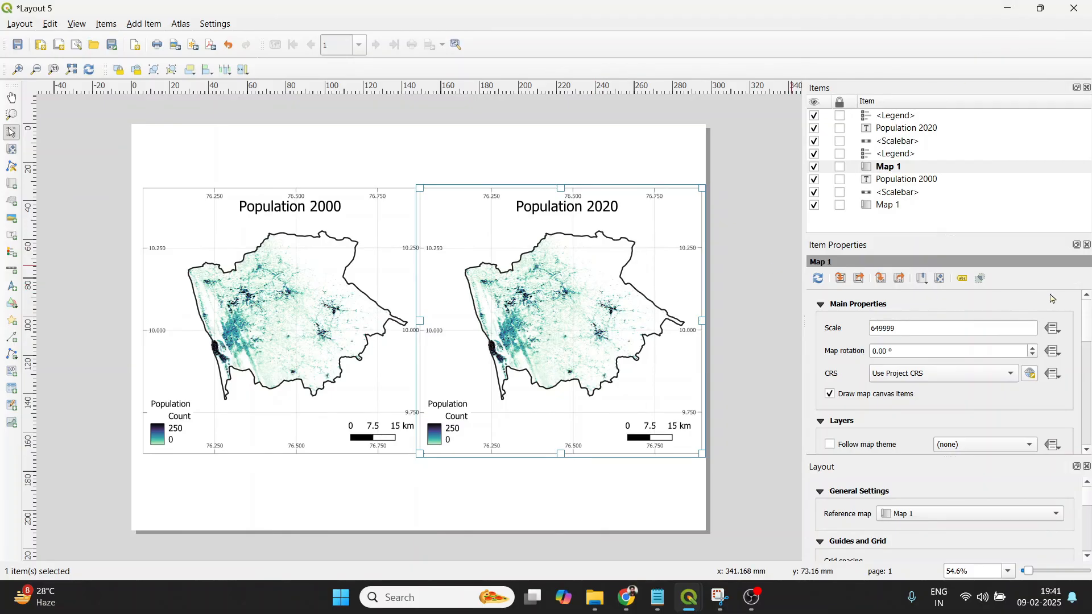
drag(1089, 316, 1087, 351)
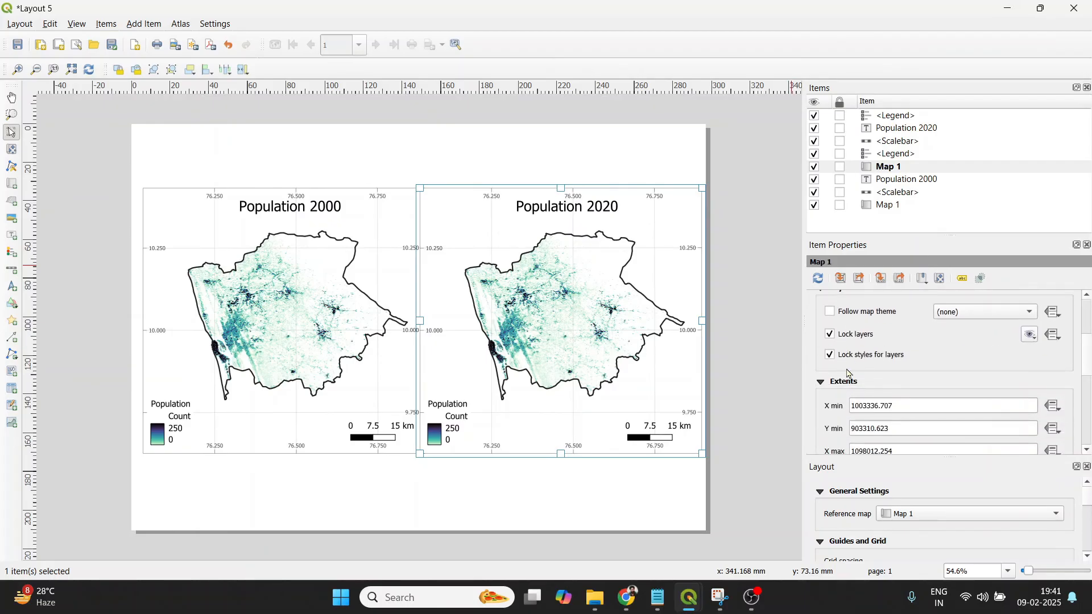
click(1007, 12)
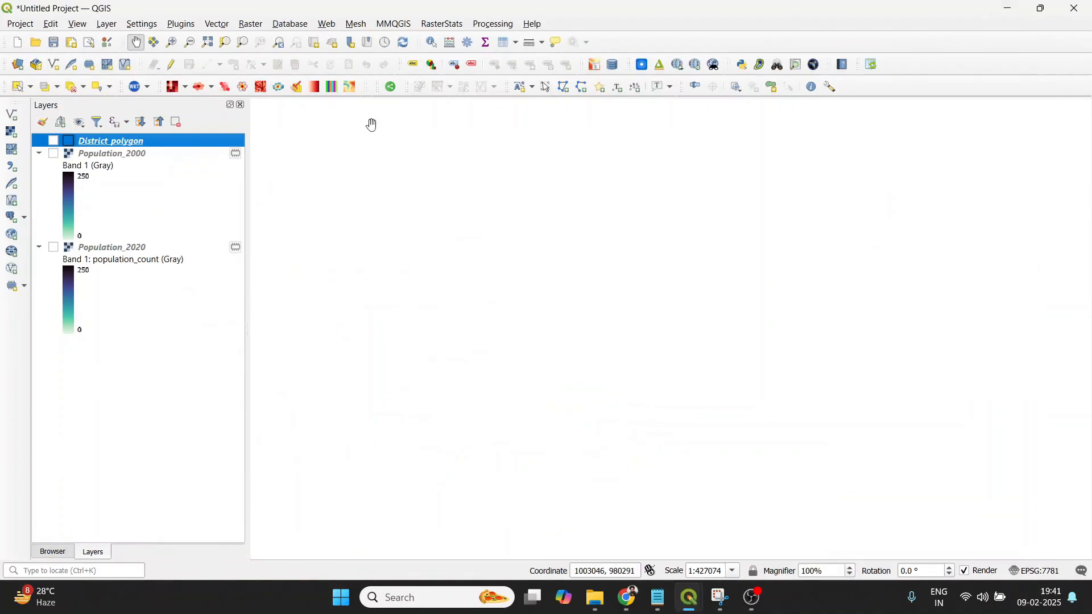
click(53, 141)
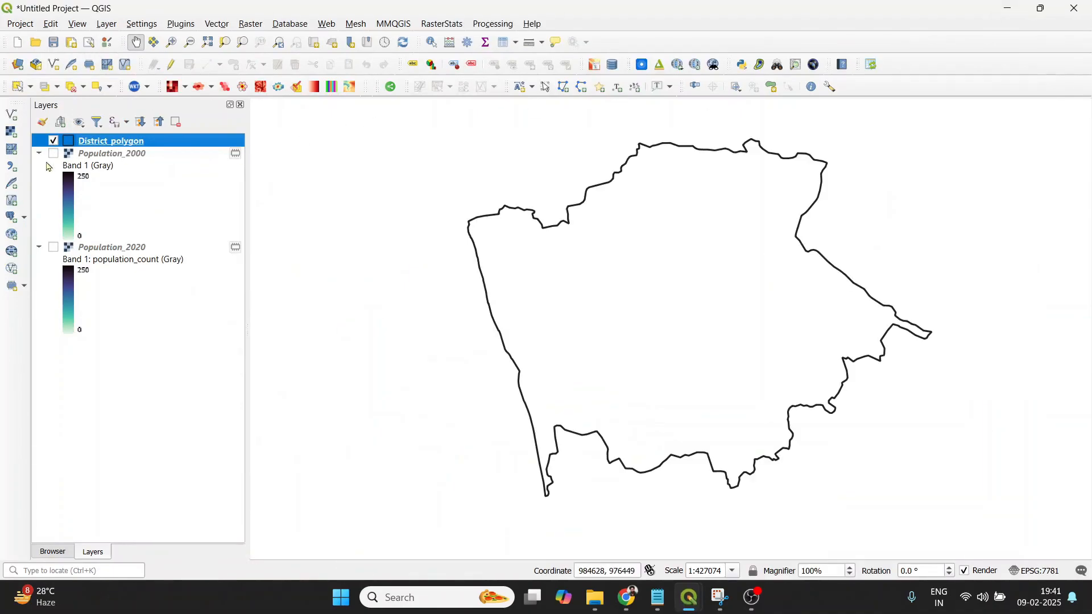
click(54, 249)
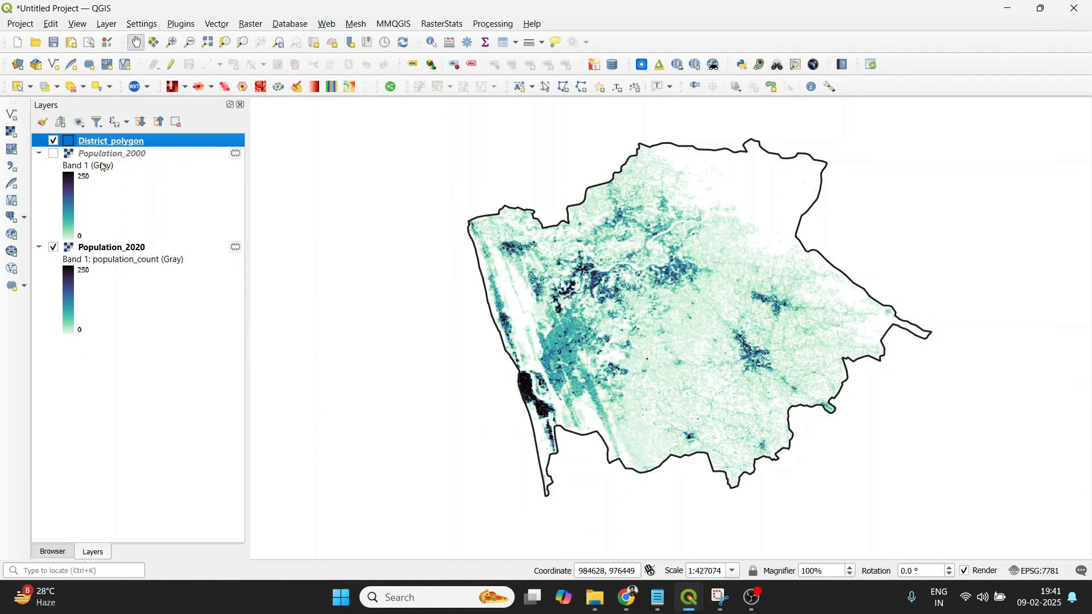
mouse_move(660, 598)
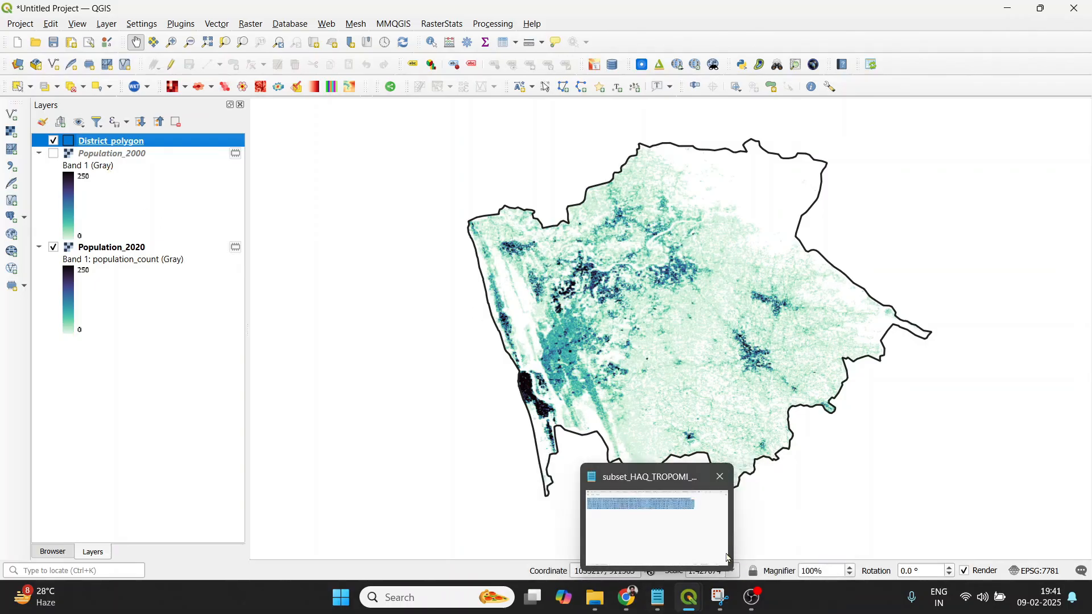
click(757, 528)
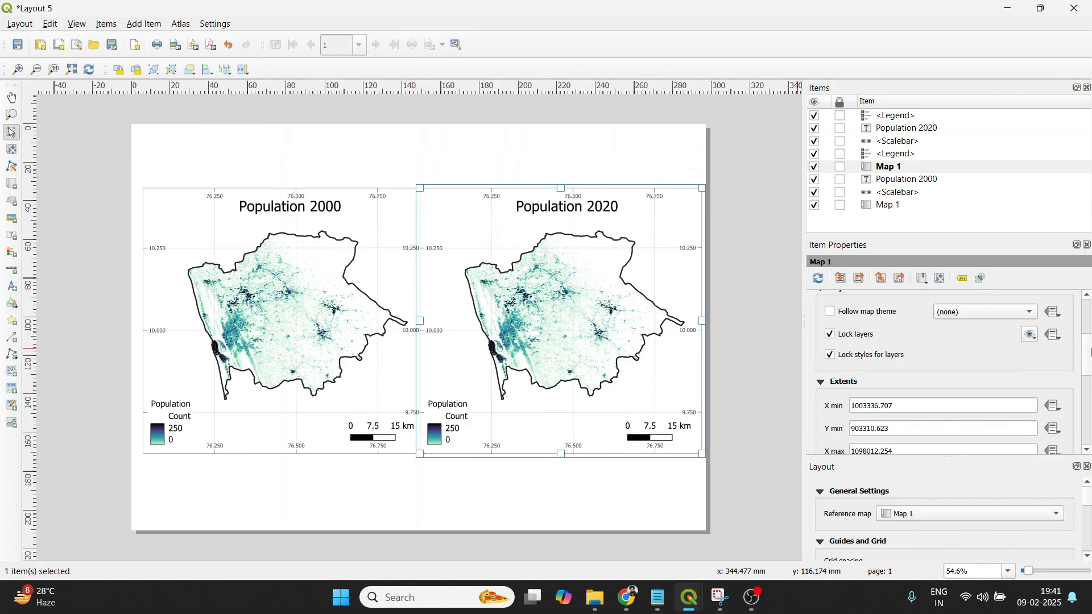
Unlock the copied map's layers so it draws the 2020 population, and compare it with the main project window
click(830, 335)
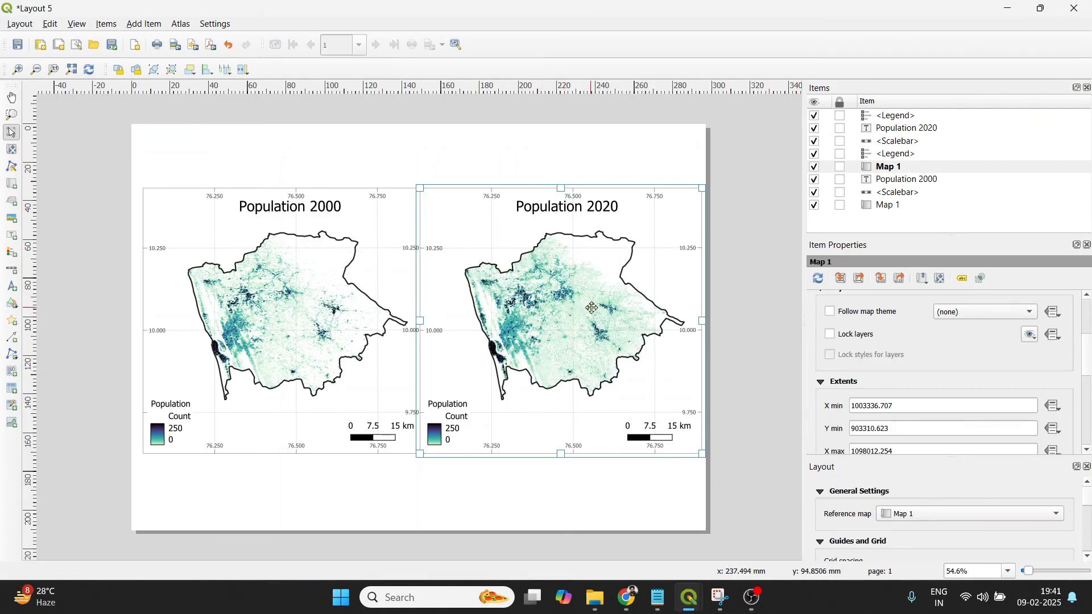
click(1009, 7)
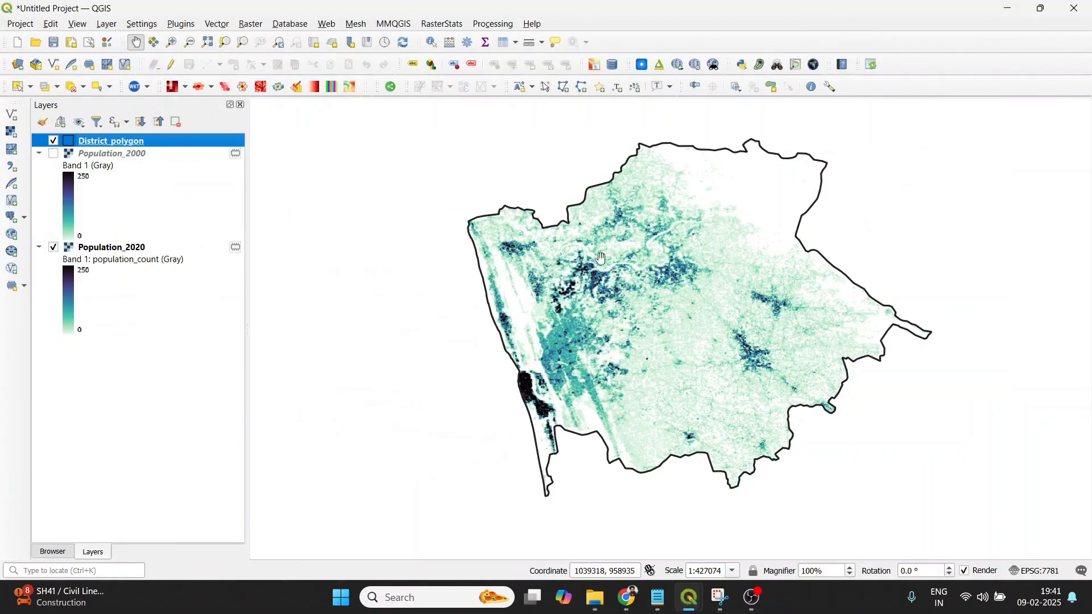
click(689, 597)
click(759, 515)
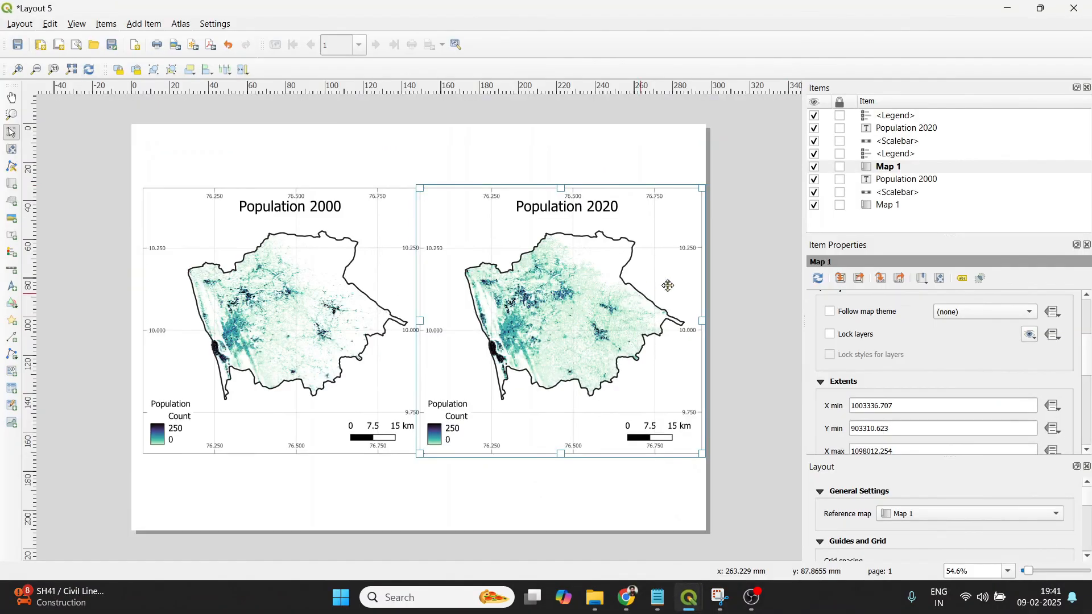
click(323, 165)
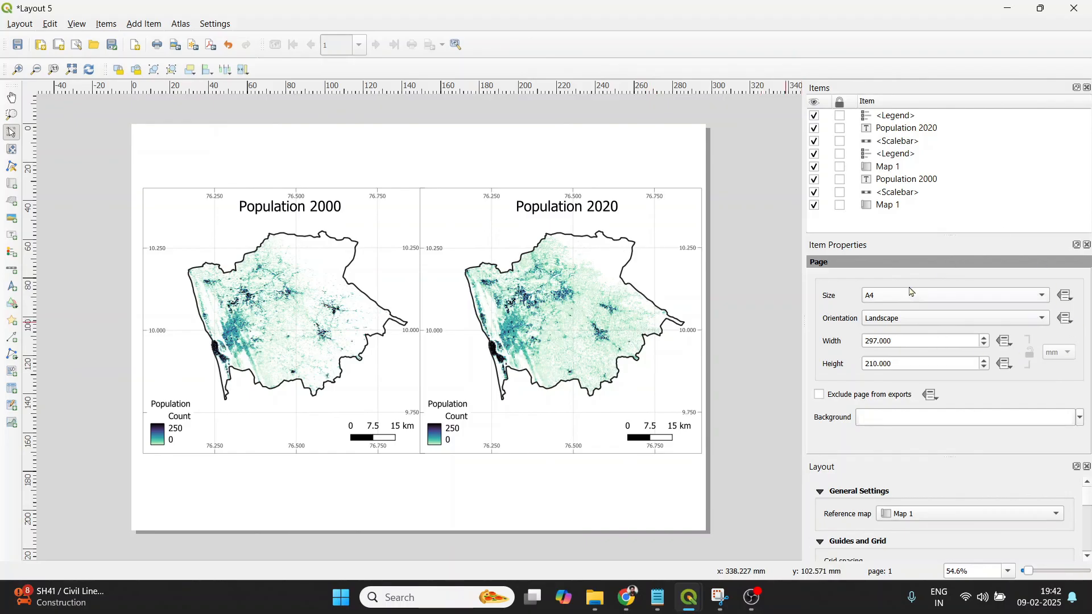
Rename the map item under the Population 2020 title as Map 2
click(891, 168)
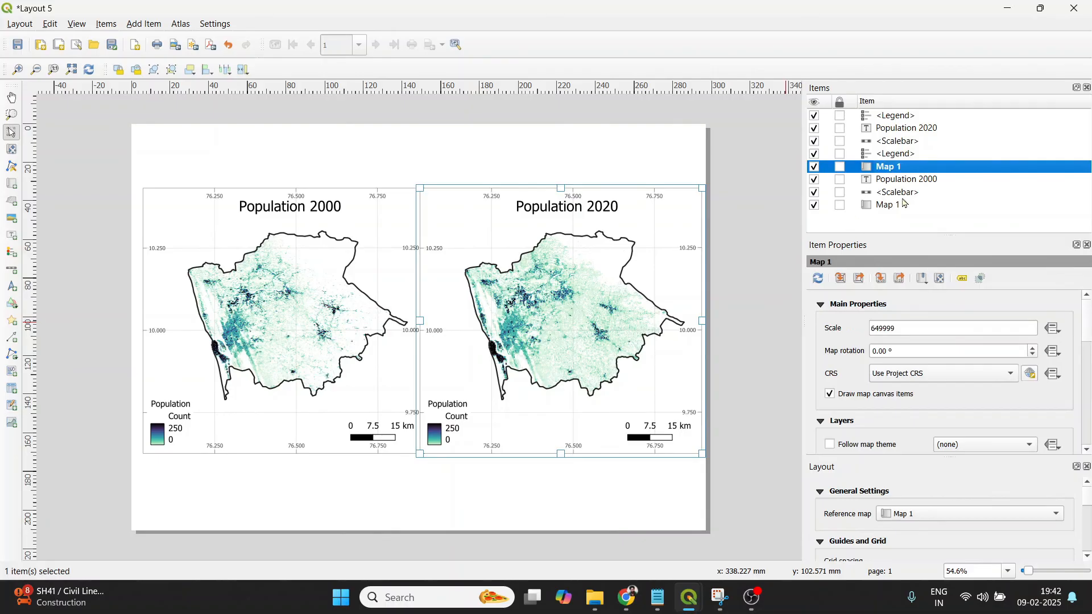
right_click(899, 167)
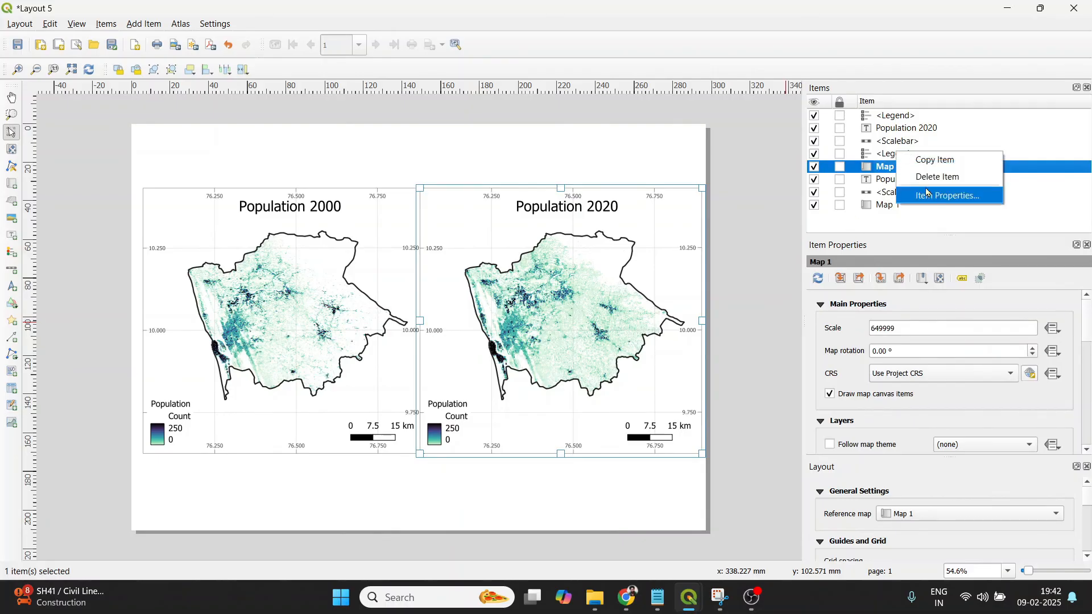
double_click(888, 167)
click(901, 166)
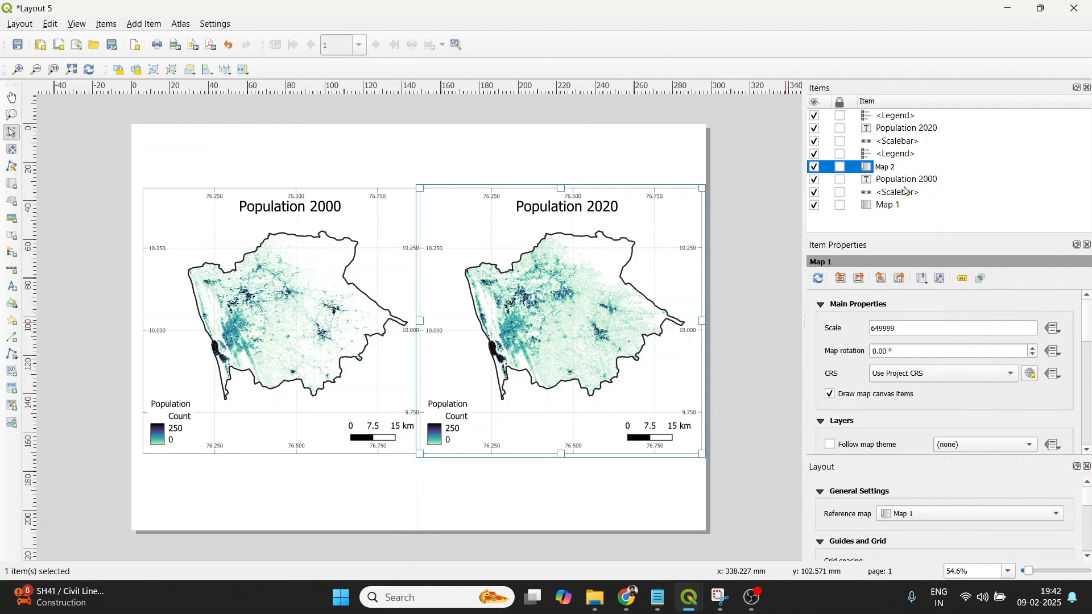
click(897, 190)
click(897, 168)
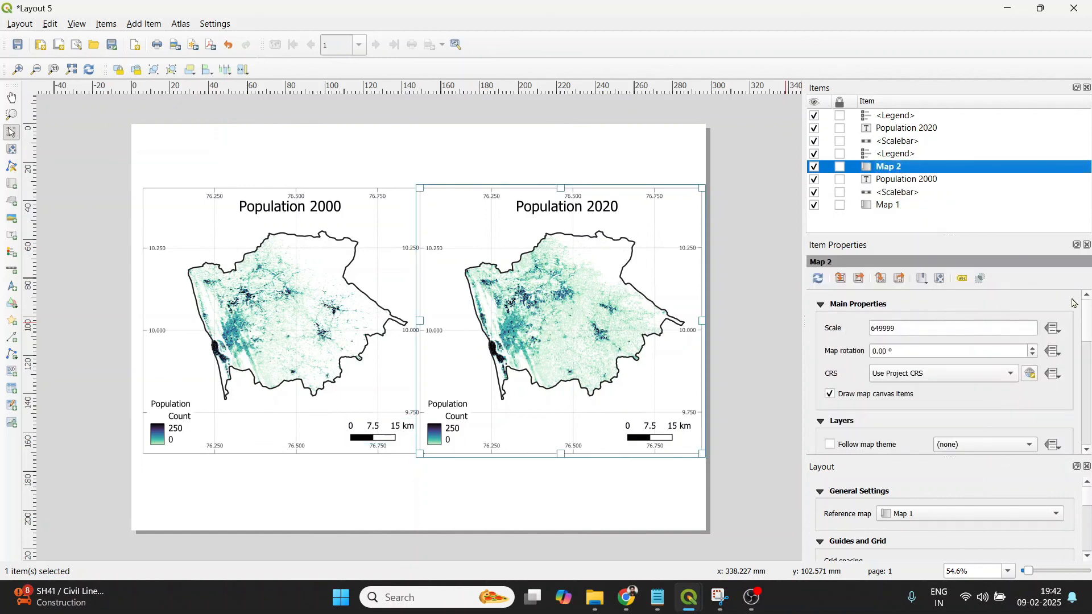
Lock the layers of Map 2 and deselect it
drag(1077, 310, 1085, 349)
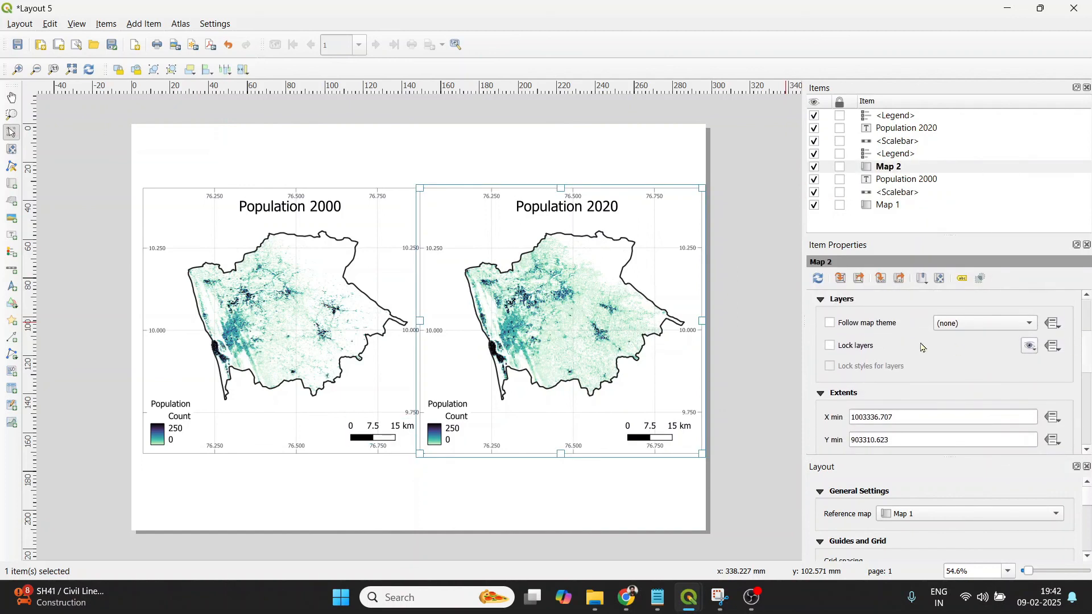
click(830, 346)
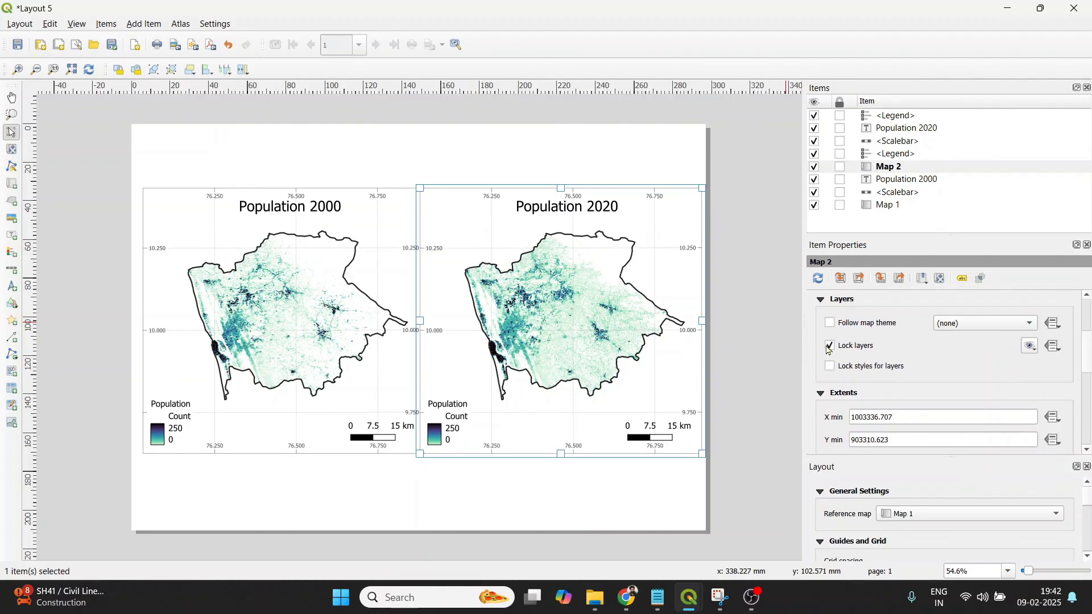
click(756, 390)
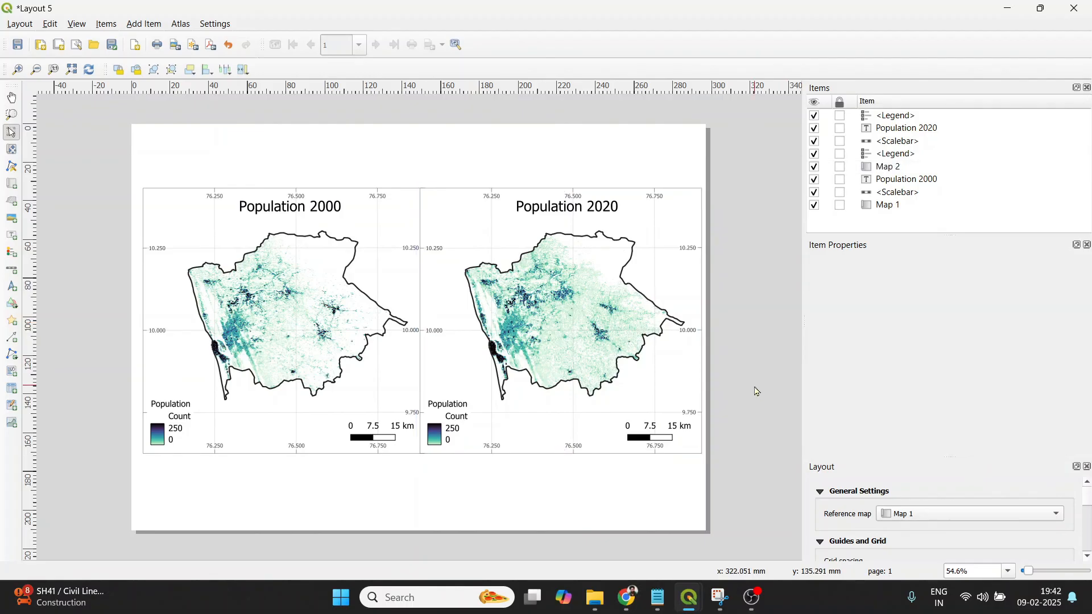